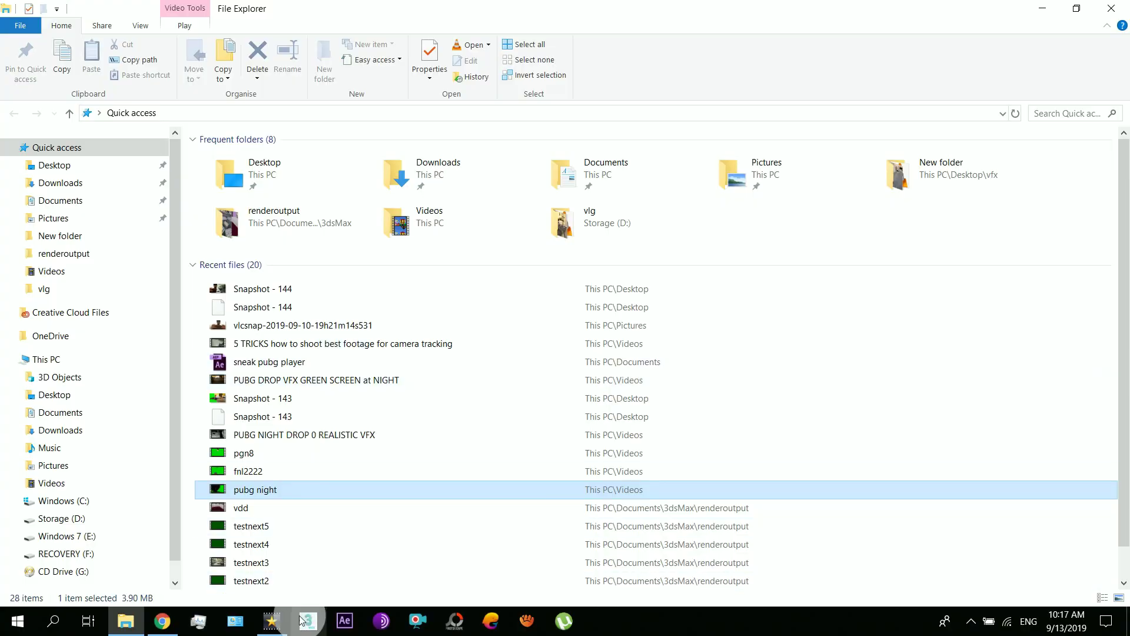
Step: Drag the '5 TRICKS how to shoot best footage for camera tracking' video from File Explorer into VideoPad and onto Video Track 1
click(272, 621)
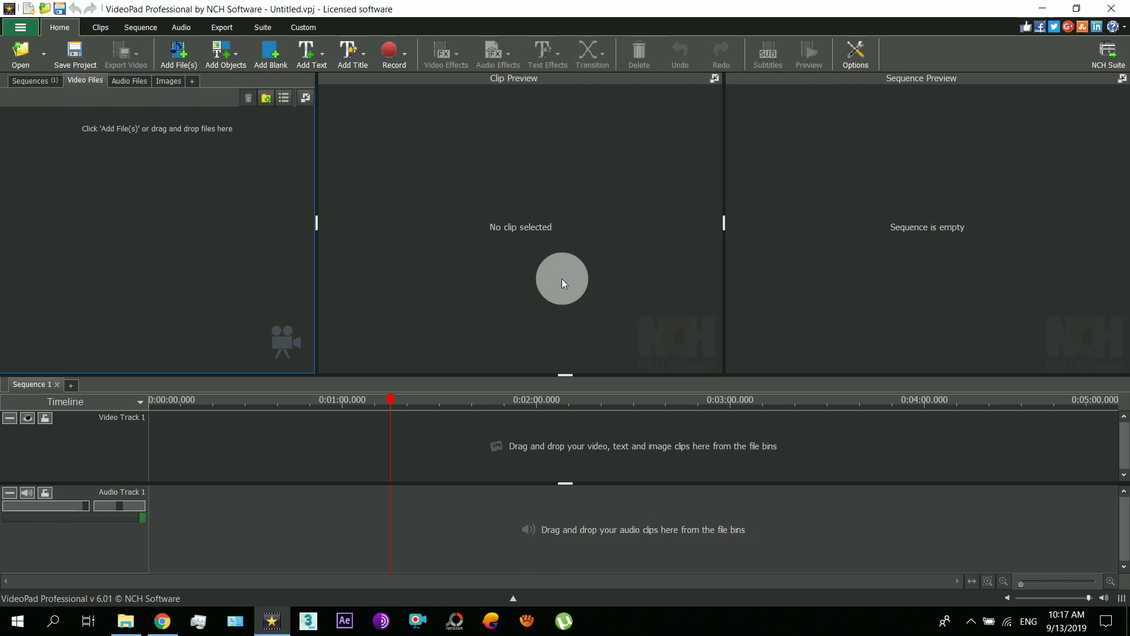
click(122, 617)
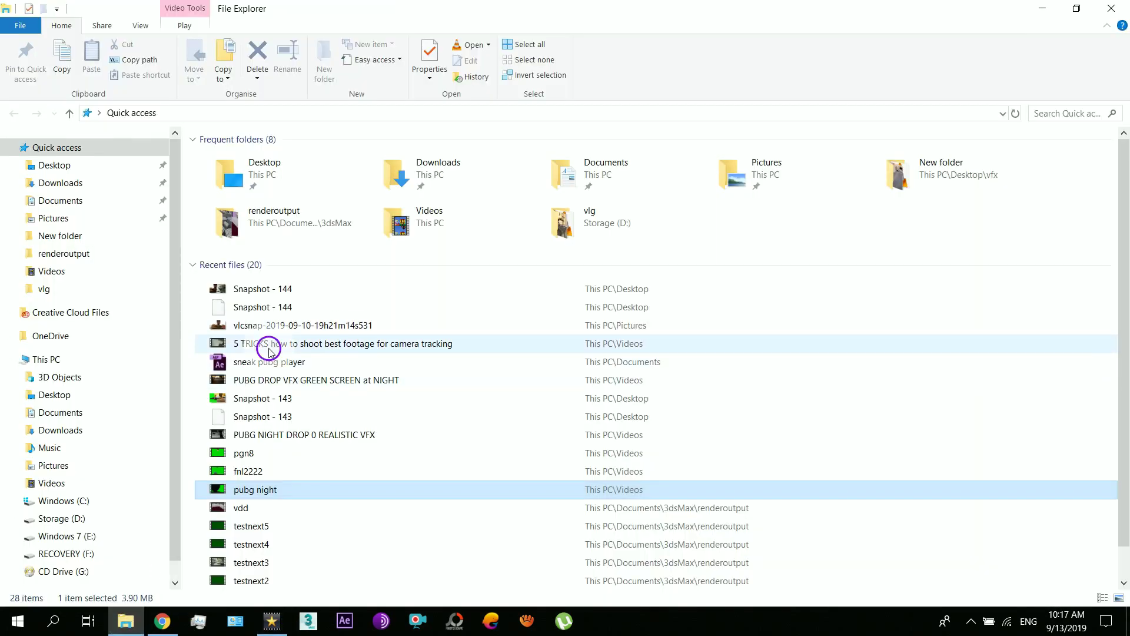
click(259, 348)
drag(312, 351, 211, 329)
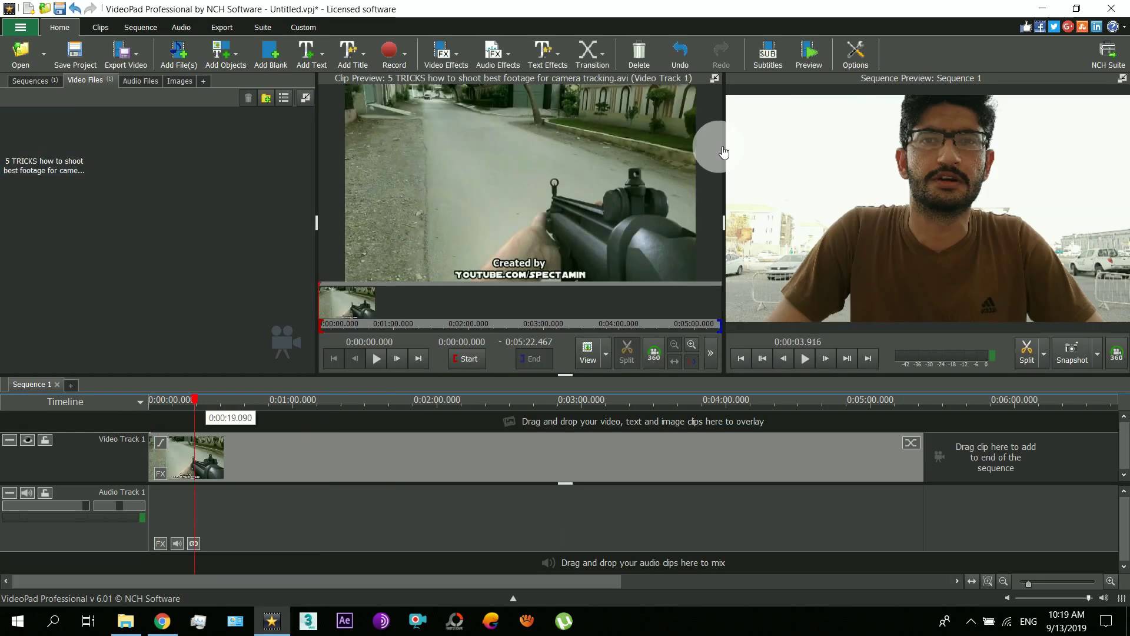
Step: Unlink the footage's audio clip and delete it from the timeline
click(149, 401)
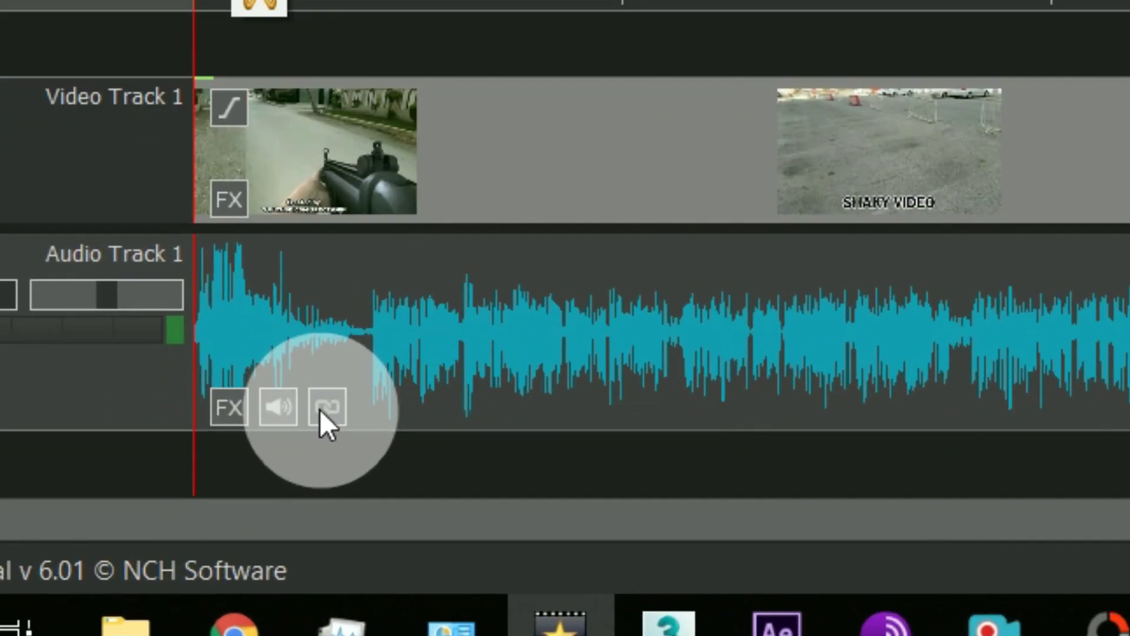
click(323, 408)
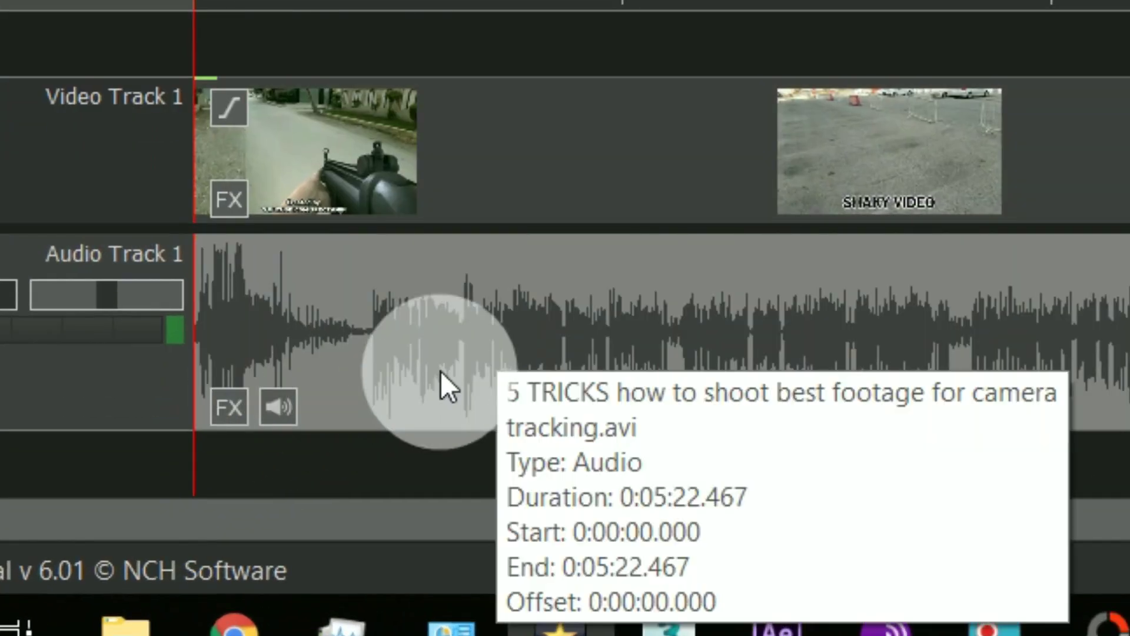
key(Delete)
Step: Scrub to the motorbike frame at 0:00:06.265 and save it as Snapshot - 145.png
scroll(732, 5, up, 5)
drag(732, 4, 570, 9)
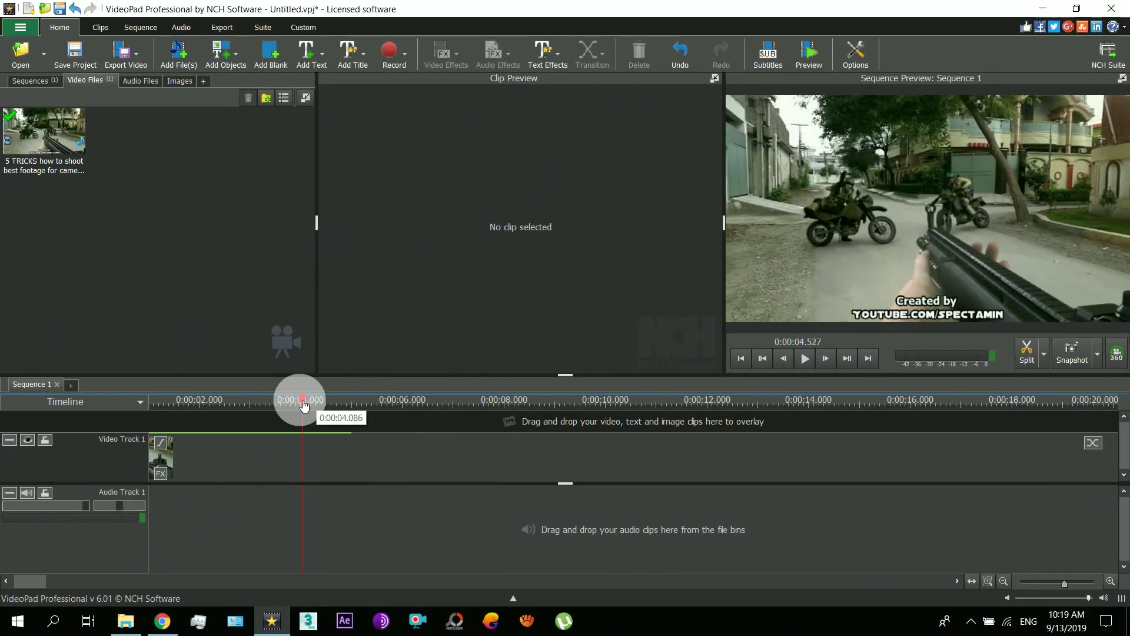
drag(274, 411, 420, 401)
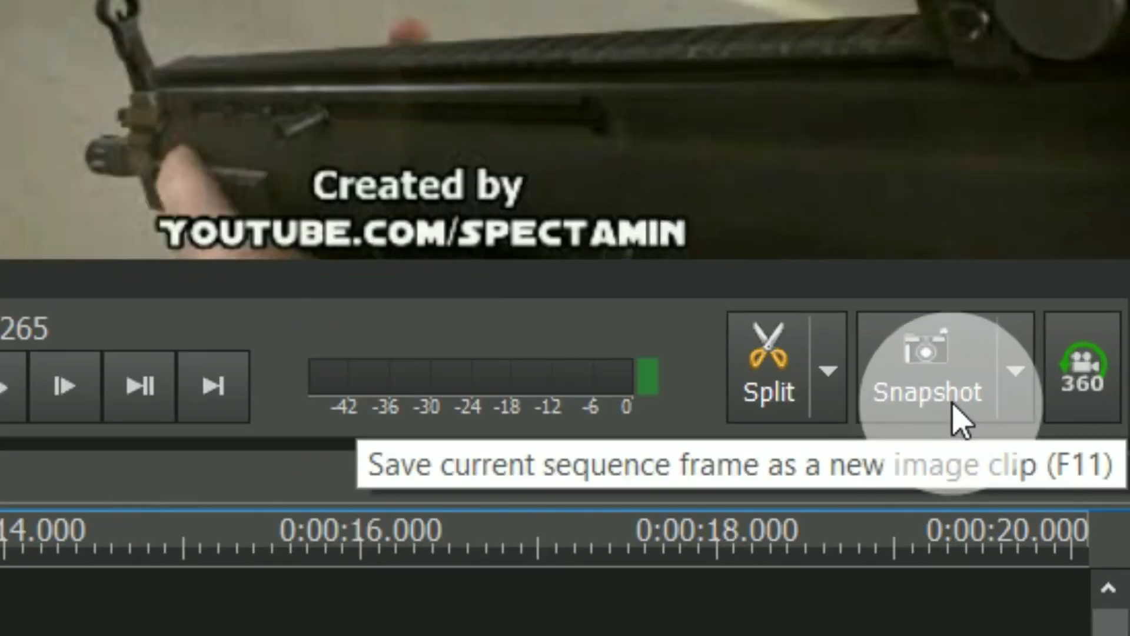
click(960, 421)
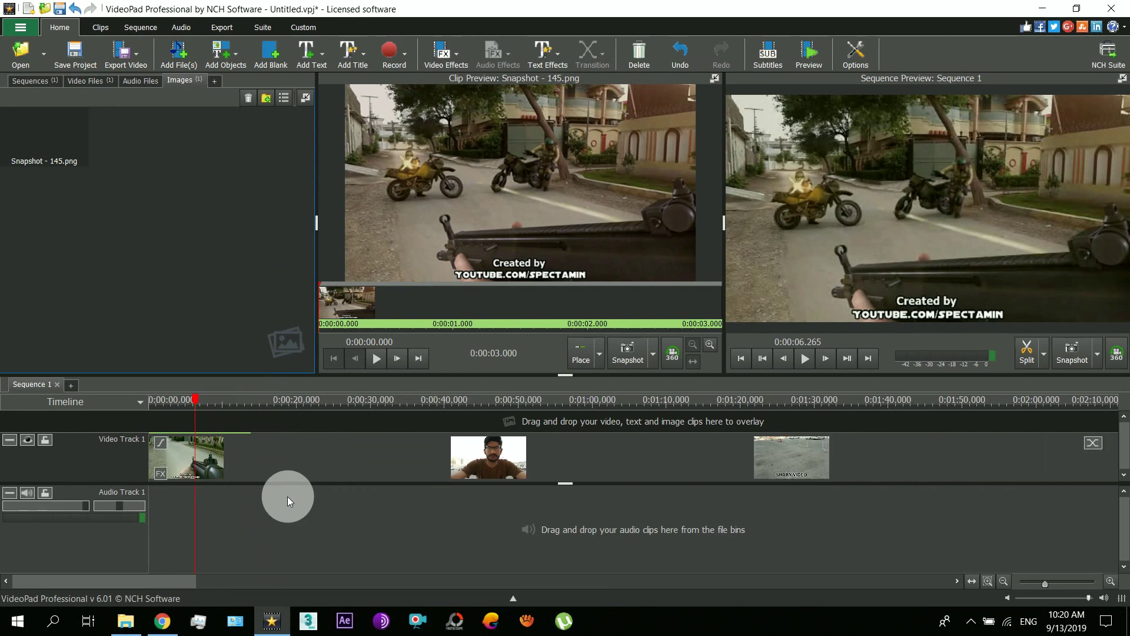
Step: Capture the presenter frame near 0:01:44 as Snapshot - 146.png, then preview both snapshots
click(393, 403)
drag(395, 410, 398, 412)
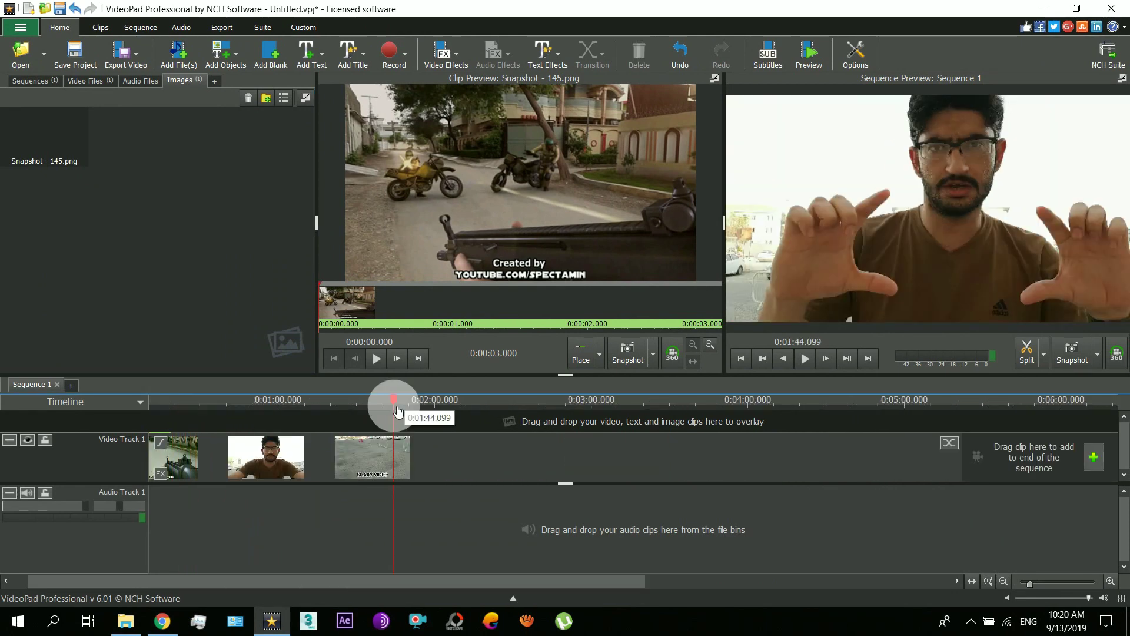
mouse_move(396, 407)
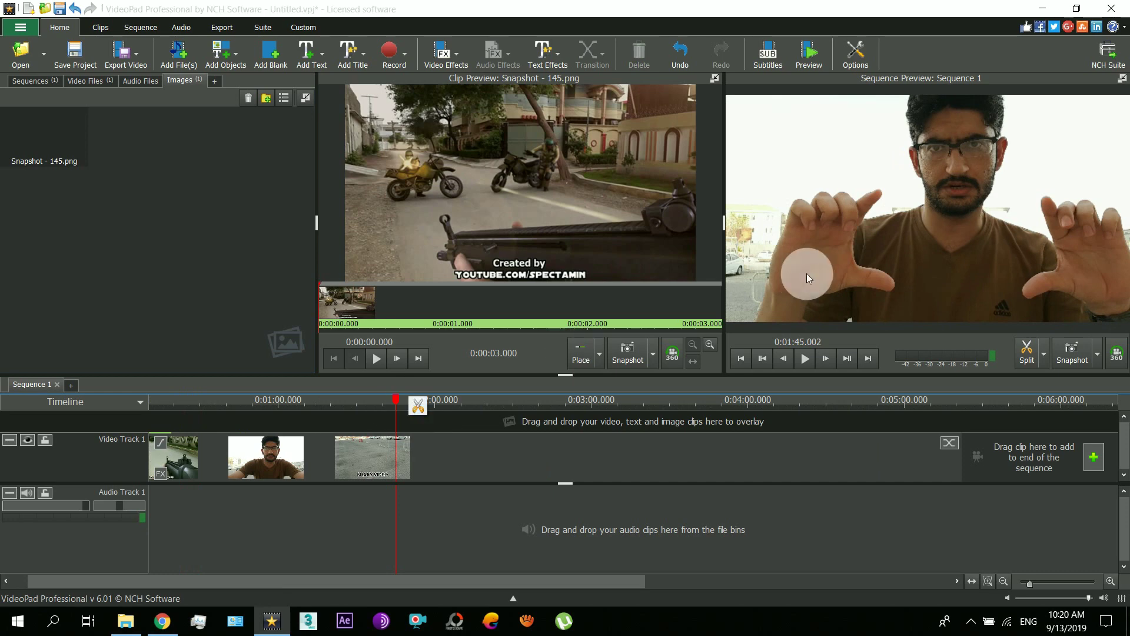
click(1068, 362)
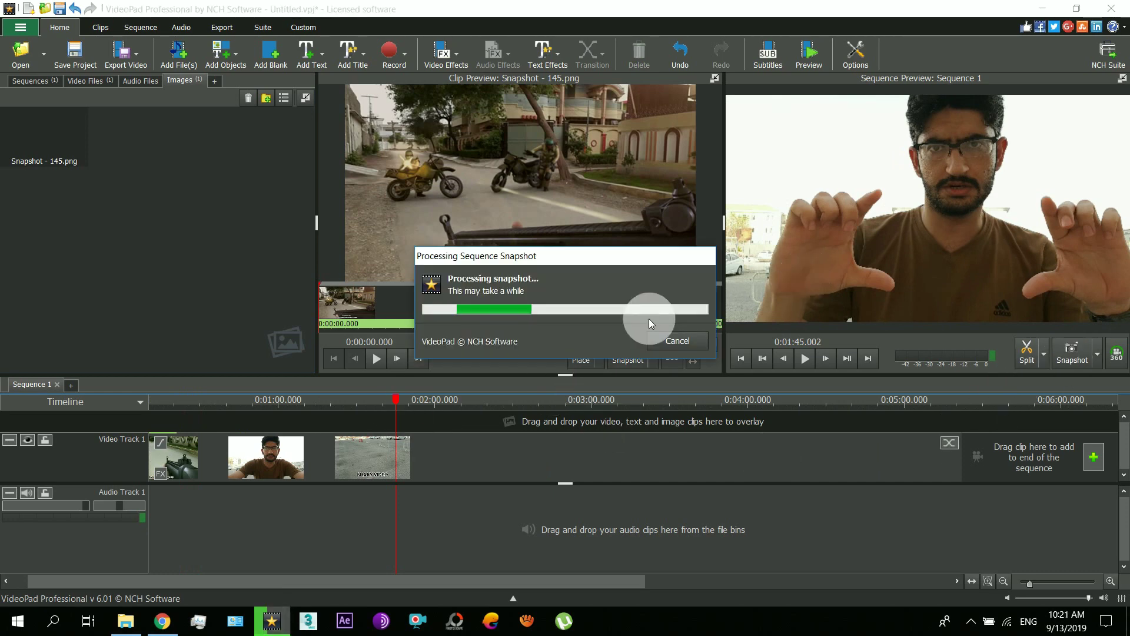
click(66, 137)
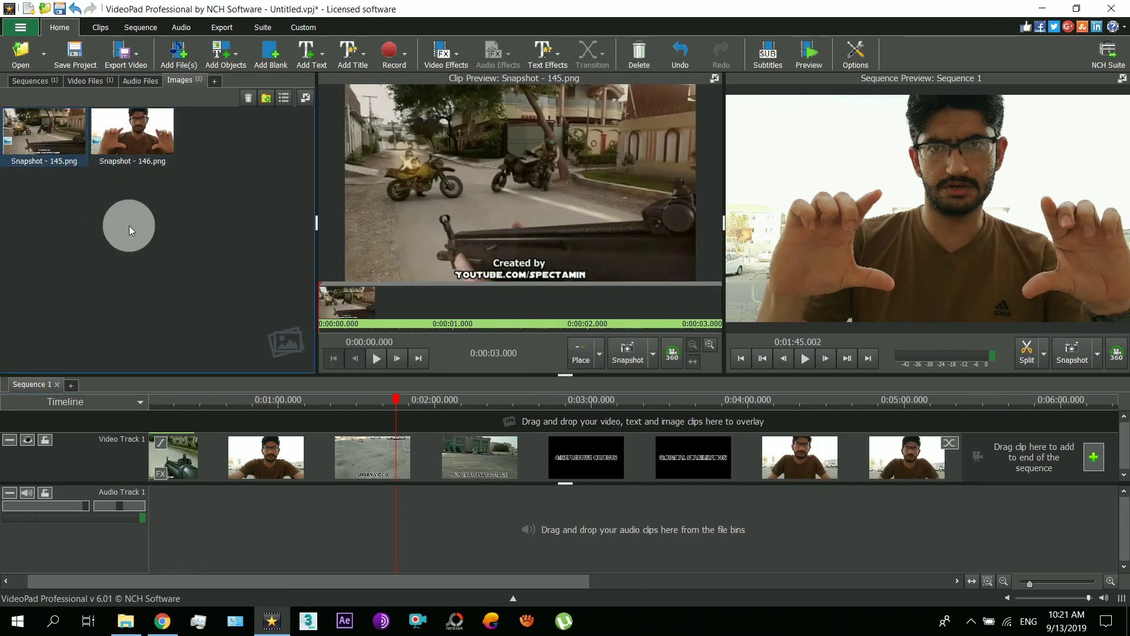
click(142, 151)
Step: Delete the footage clip; place Snapshot - 145.png on Video Track 1 and Snapshot - 146.png above it
click(285, 447)
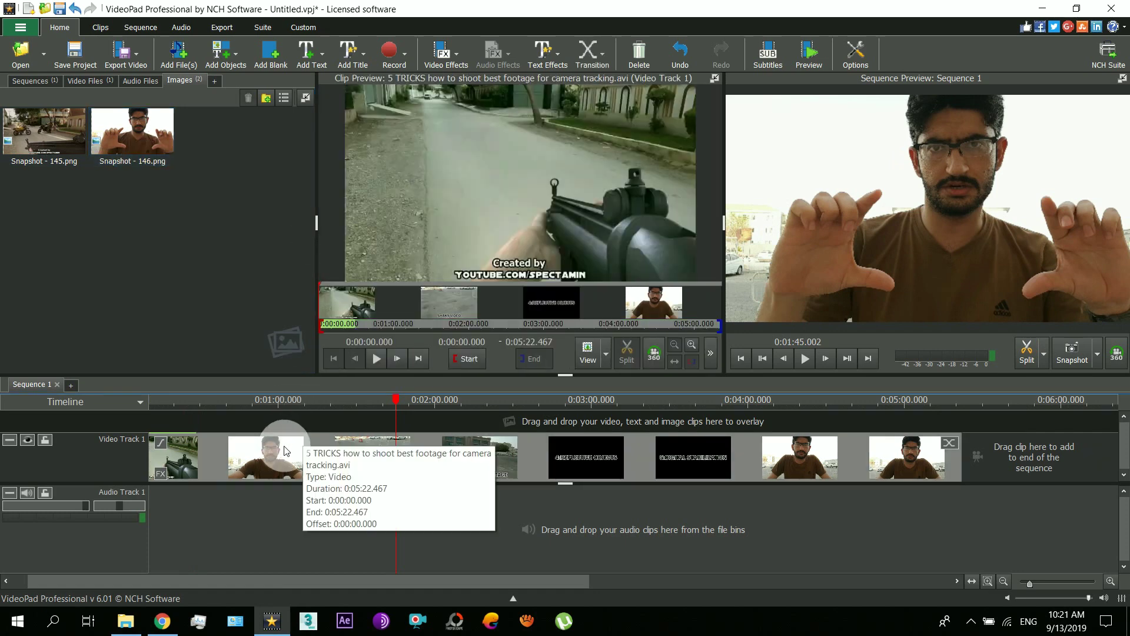
key(Delete)
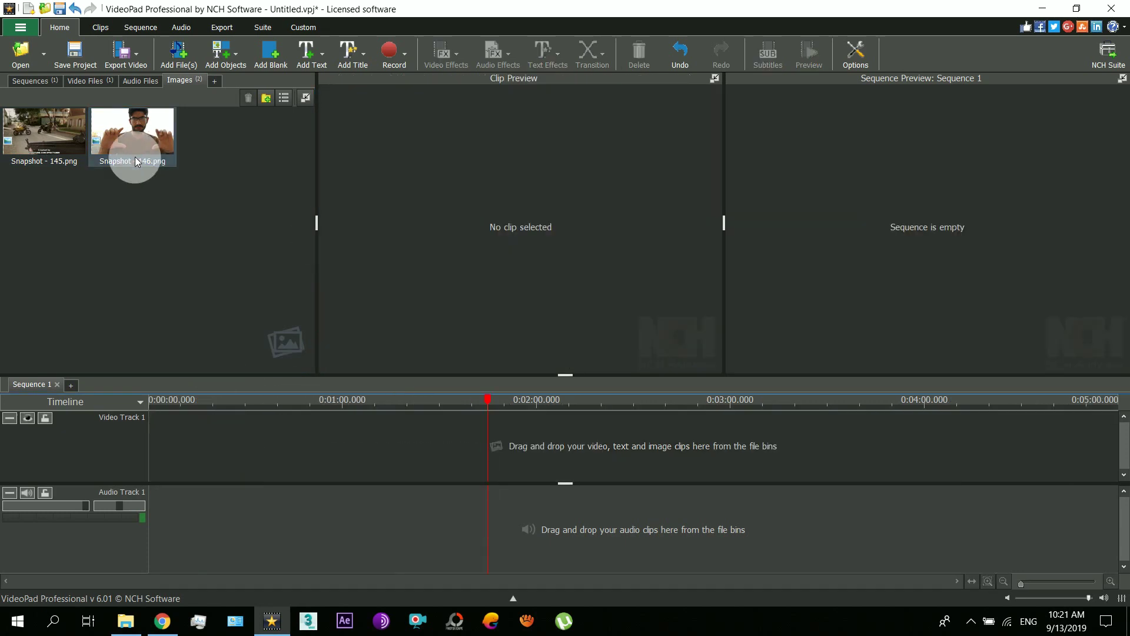
drag(57, 144, 243, 446)
drag(130, 131, 319, 412)
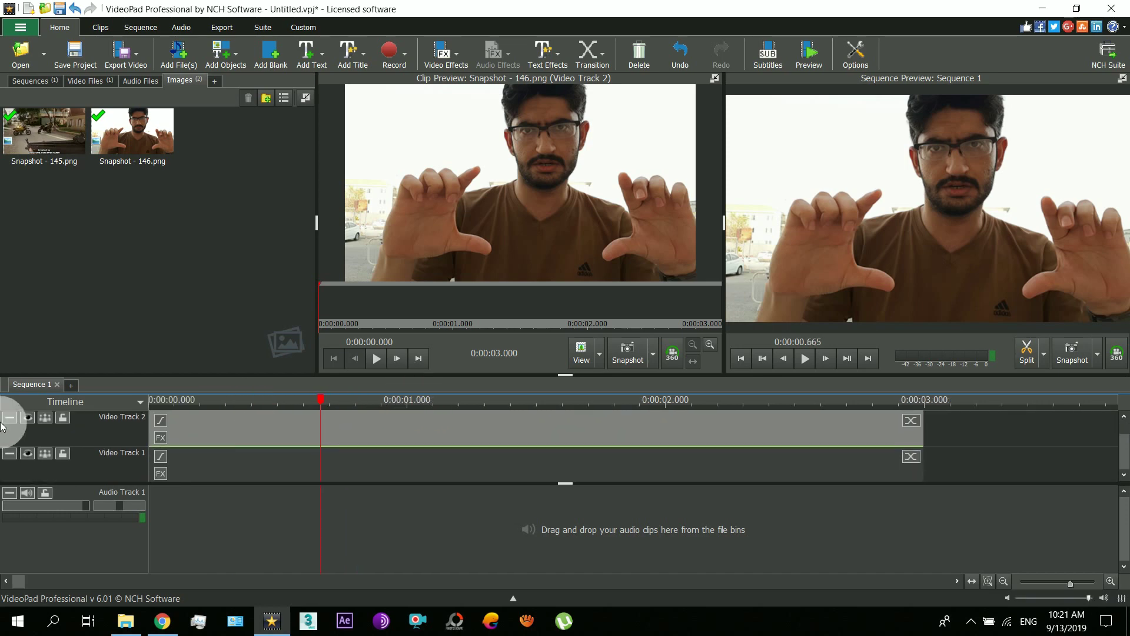
Step: Collapse Video Tracks 1 and 2 to compact height and nudge the playhead earlier
click(10, 418)
click(10, 443)
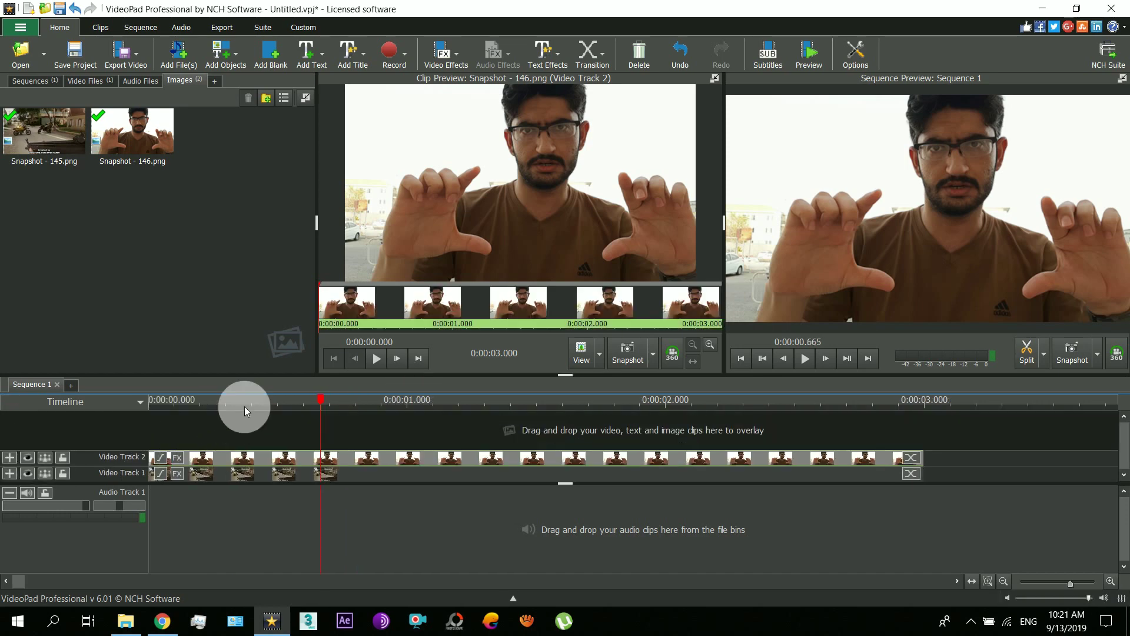
click(318, 401)
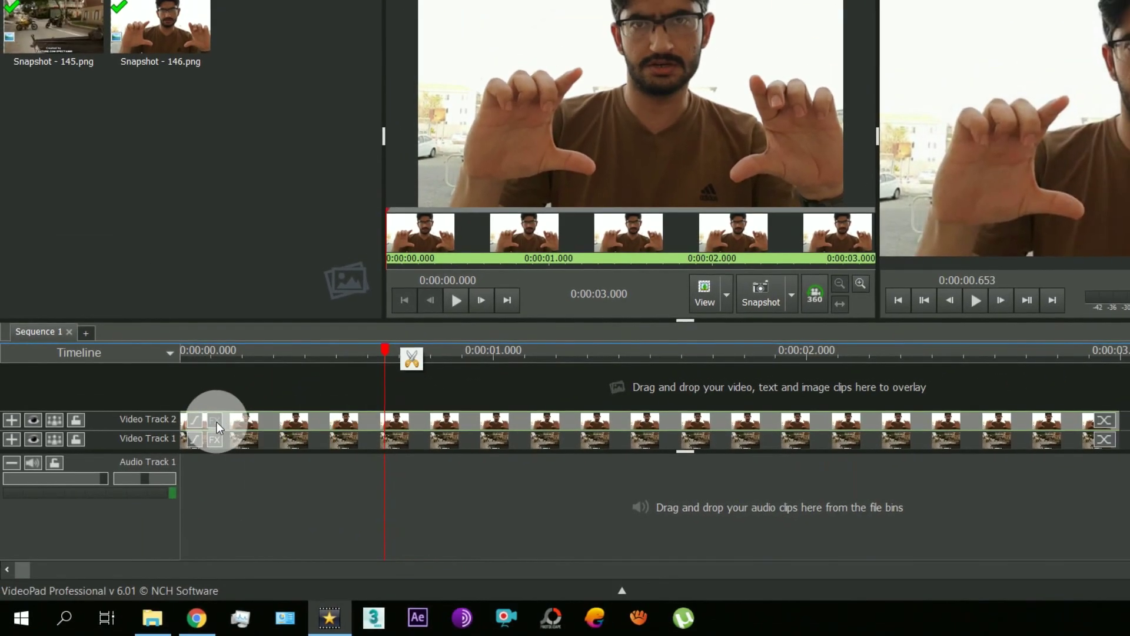
Step: Add a Polygon Mask effect to Snapshot - 146.png
click(216, 421)
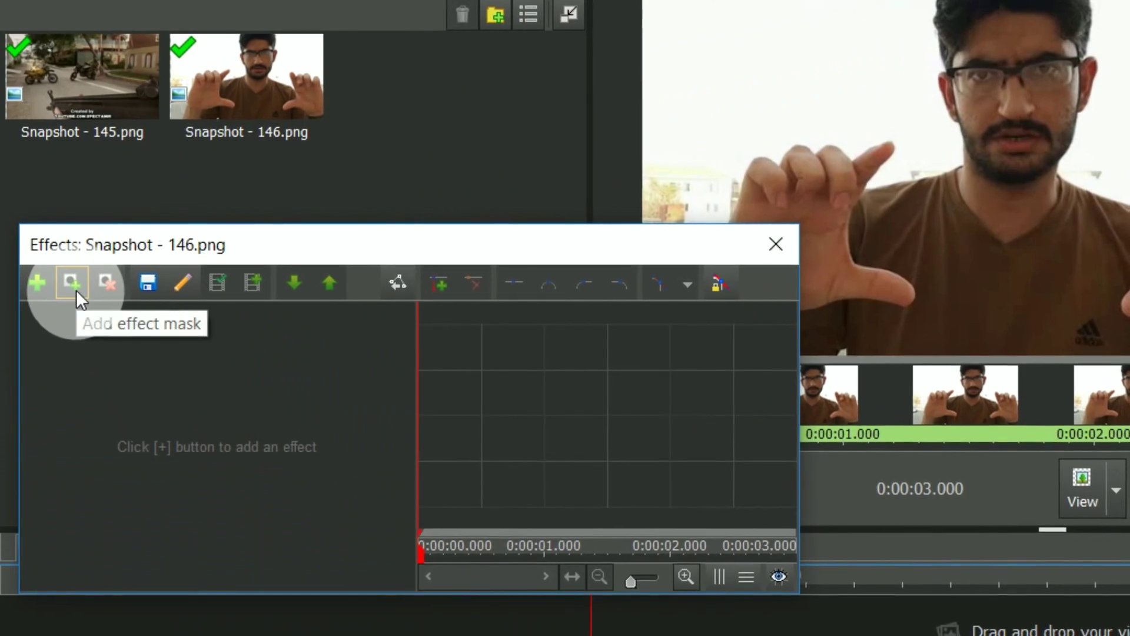
drag(96, 249, 154, 246)
click(124, 277)
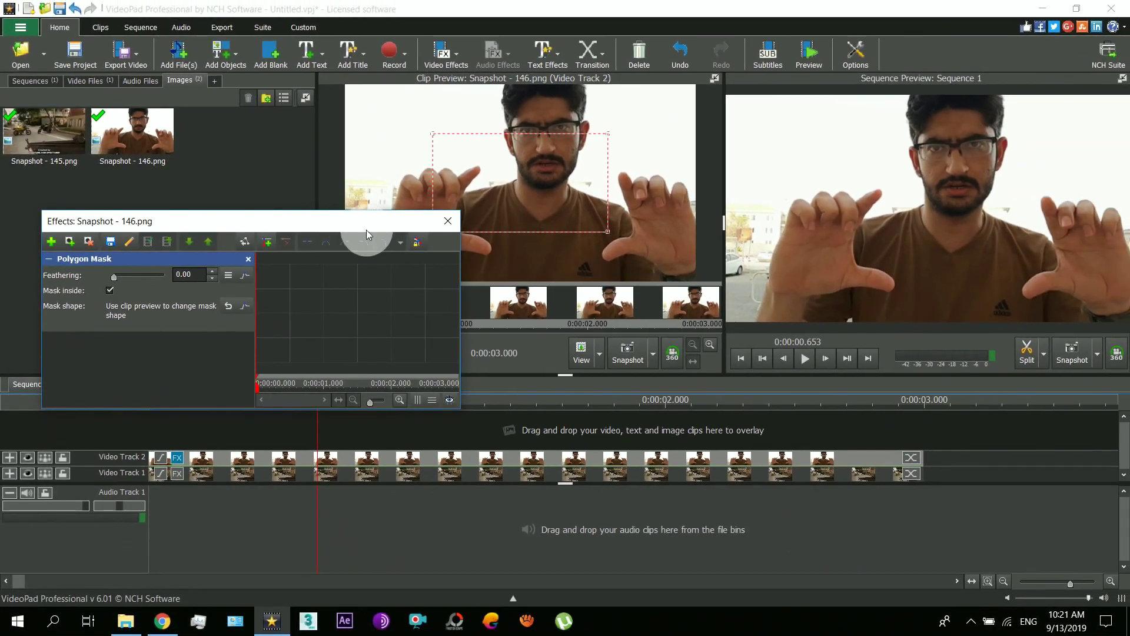
drag(366, 230, 841, 404)
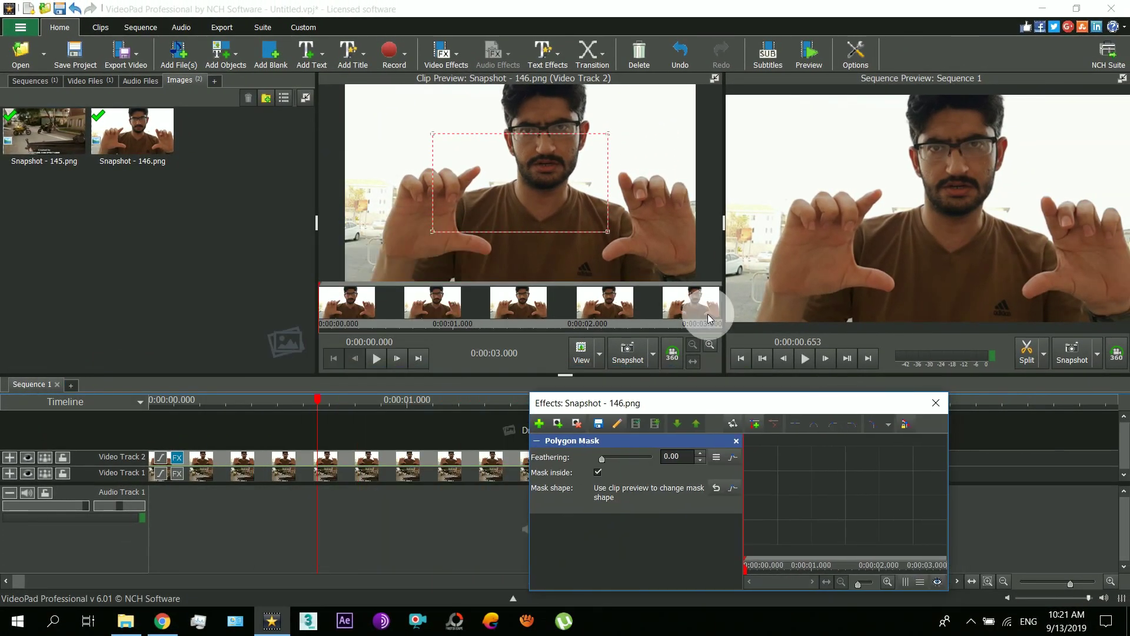
Step: Drag the polygon mask's four corner points into a diagonal split reaching the image edges
click(432, 134)
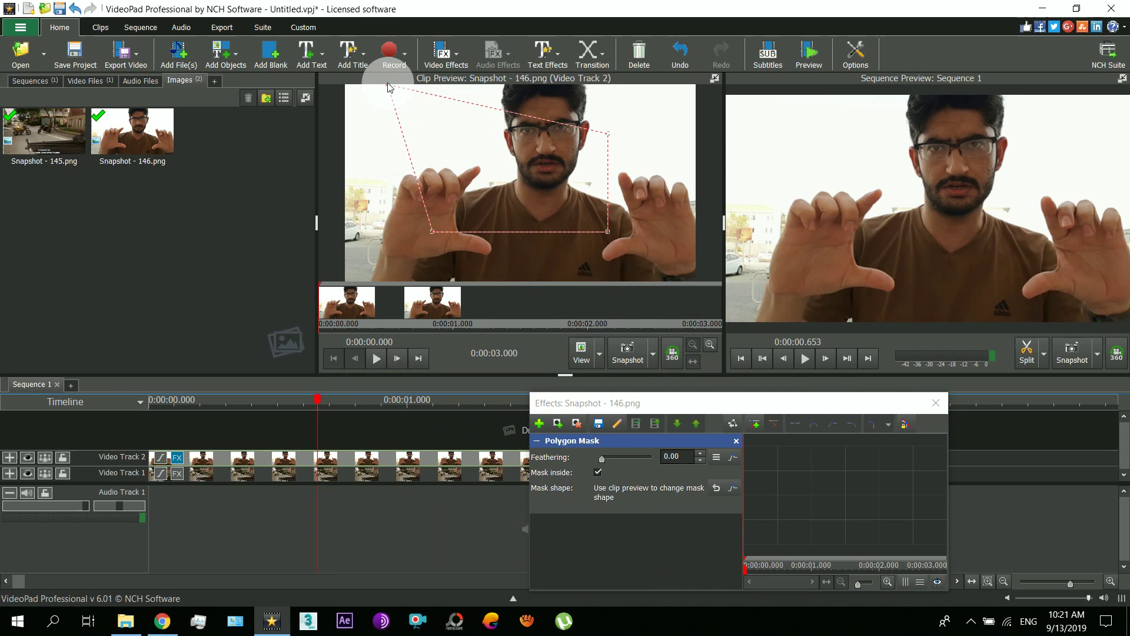
click(431, 232)
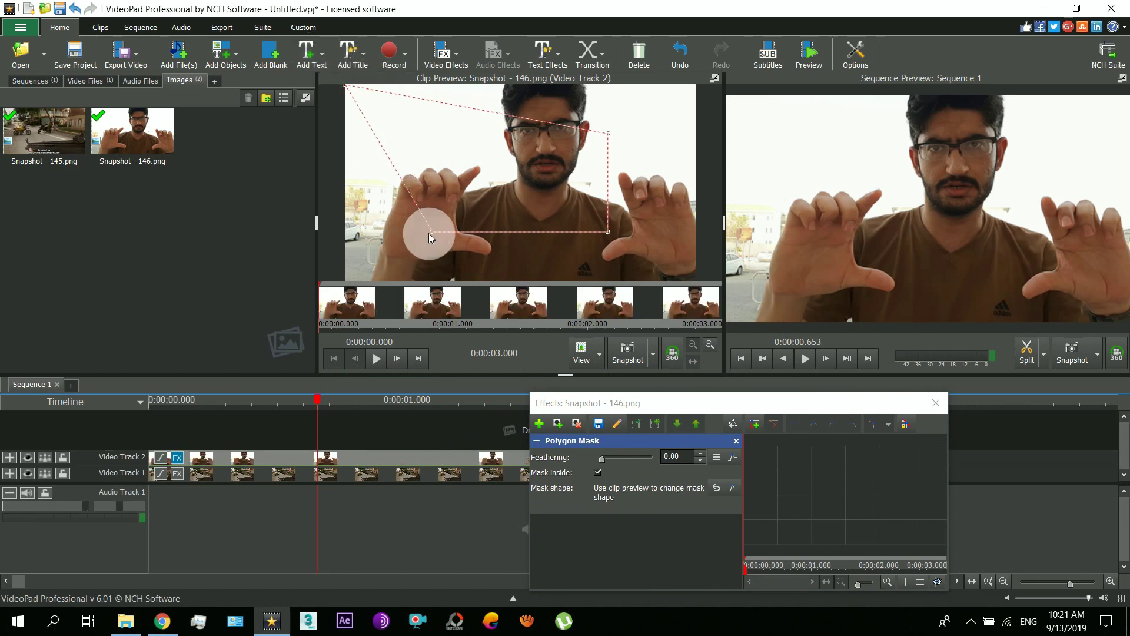
drag(433, 238, 331, 285)
click(610, 133)
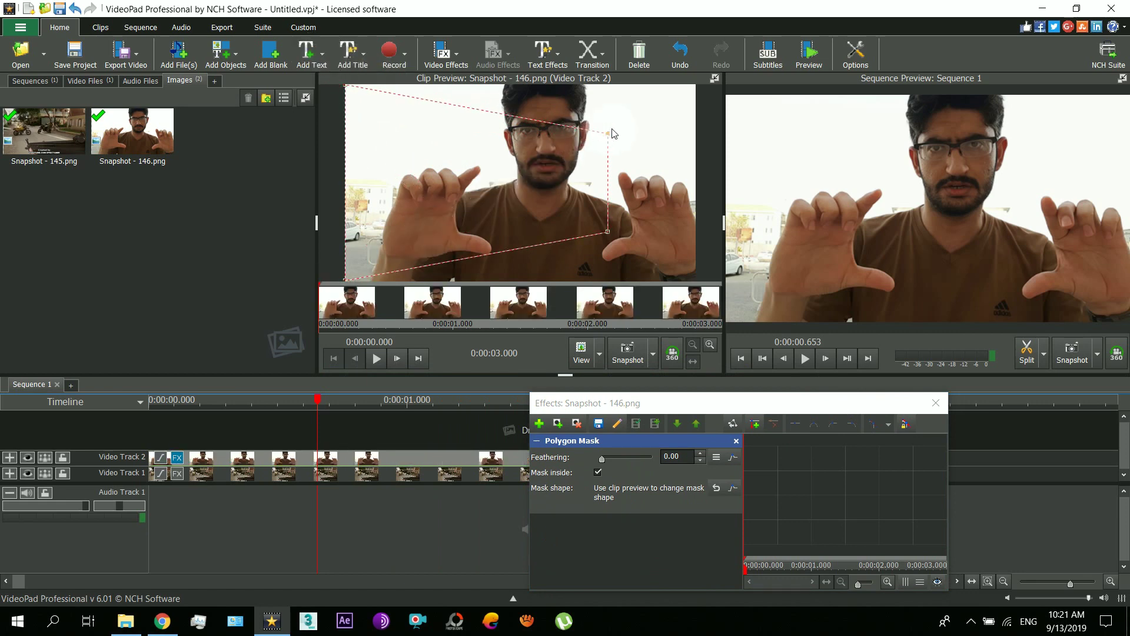
drag(610, 135, 597, 101)
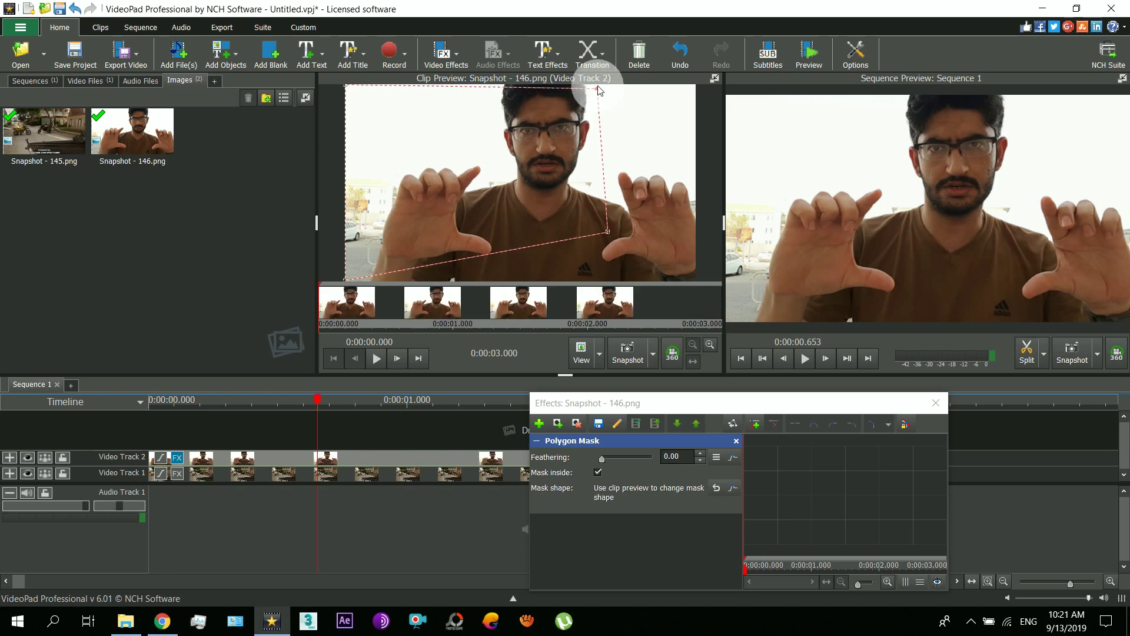
drag(608, 231, 619, 287)
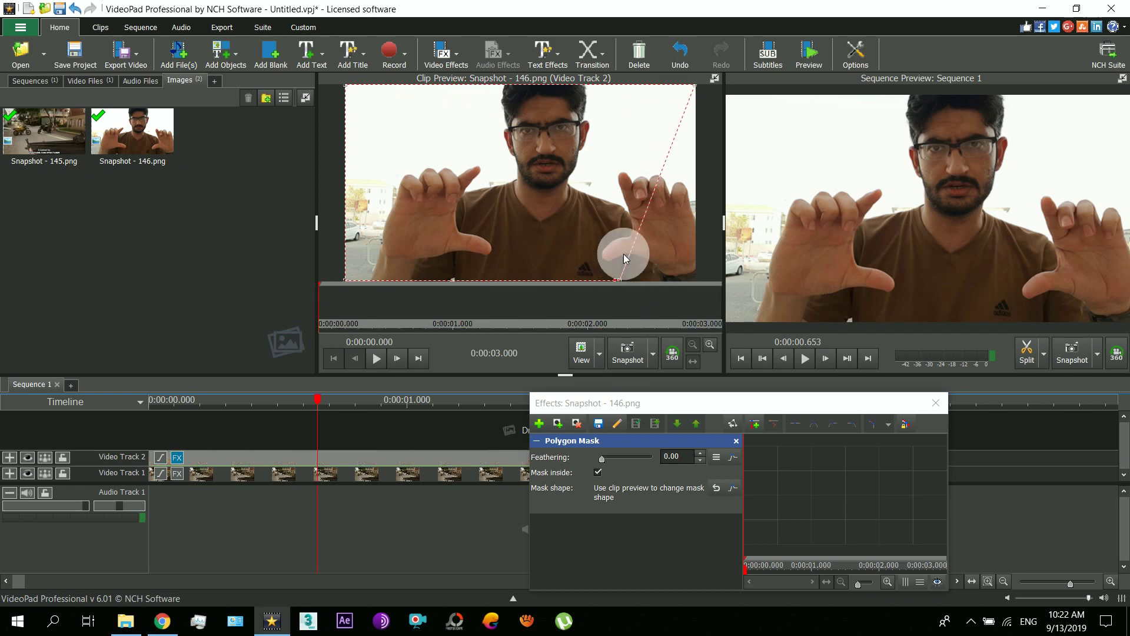
Step: Add a Transparency effect at 0% opacity to Snapshot - 146.png, leaving Mask inside off
click(538, 423)
click(665, 524)
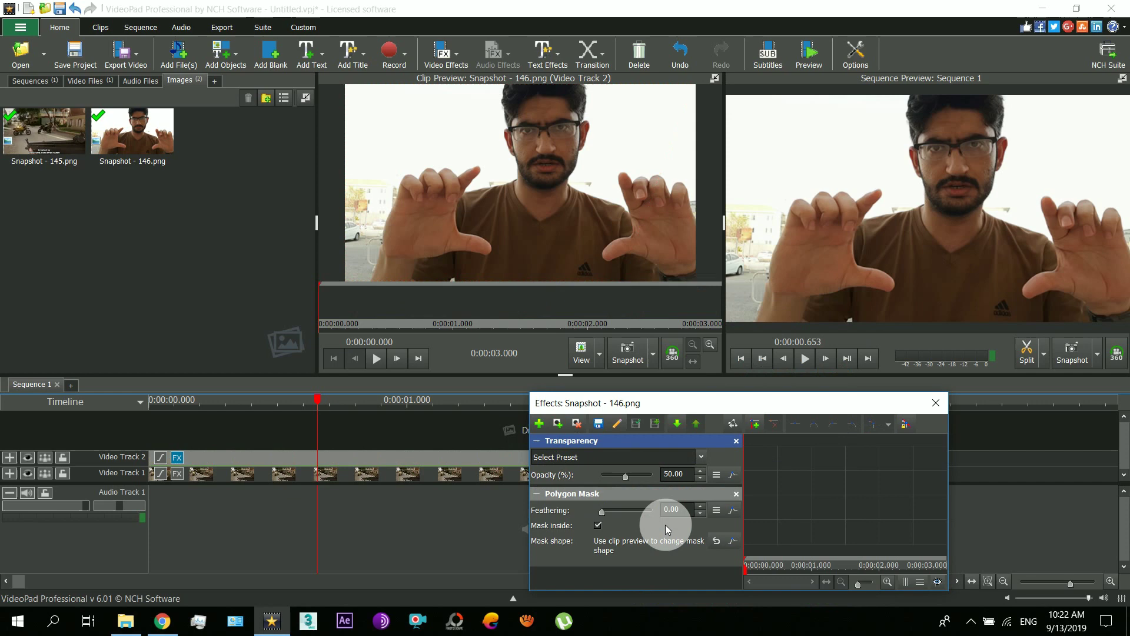
click(600, 526)
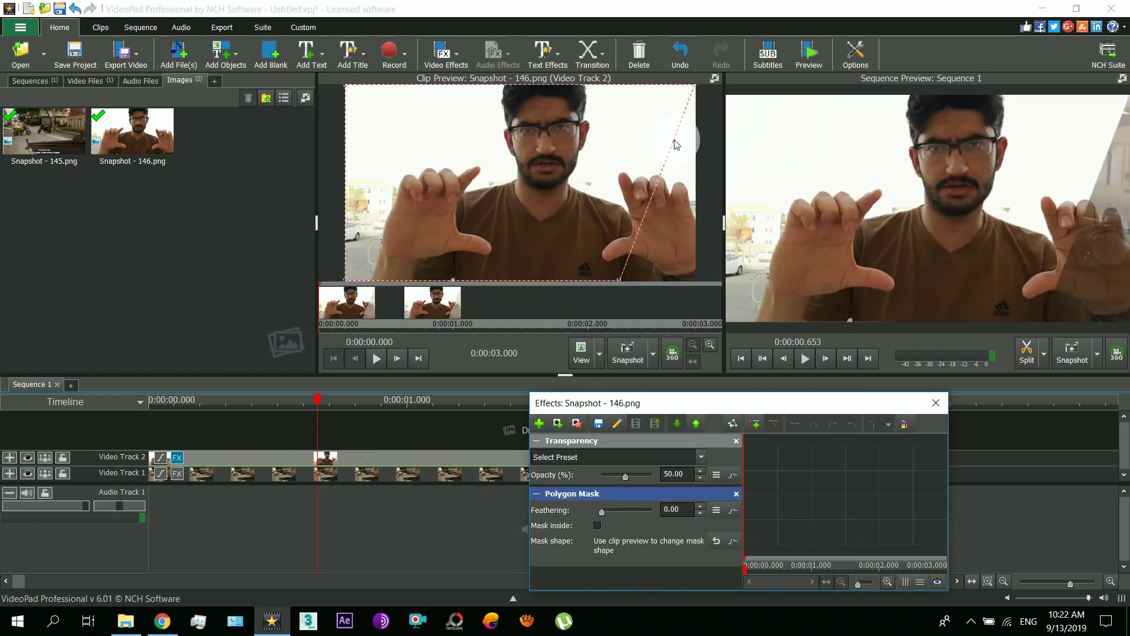
click(640, 452)
drag(628, 474, 577, 478)
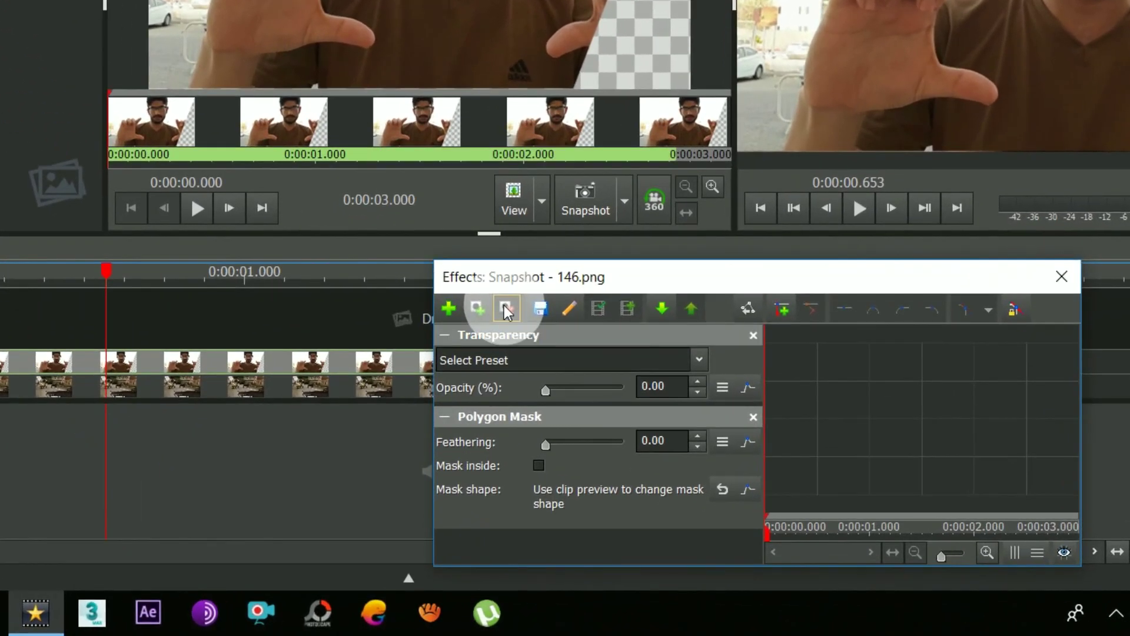
Step: Add a Position effect to Snapshot - 146.png with a -30.42% horizontal offset
click(506, 311)
click(448, 309)
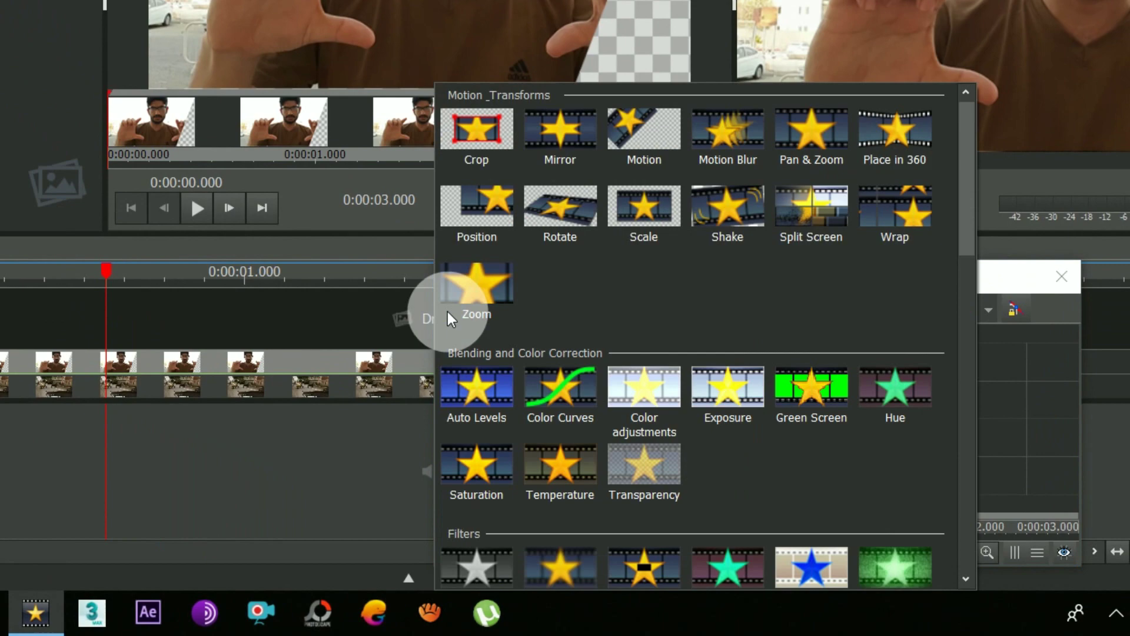
click(485, 210)
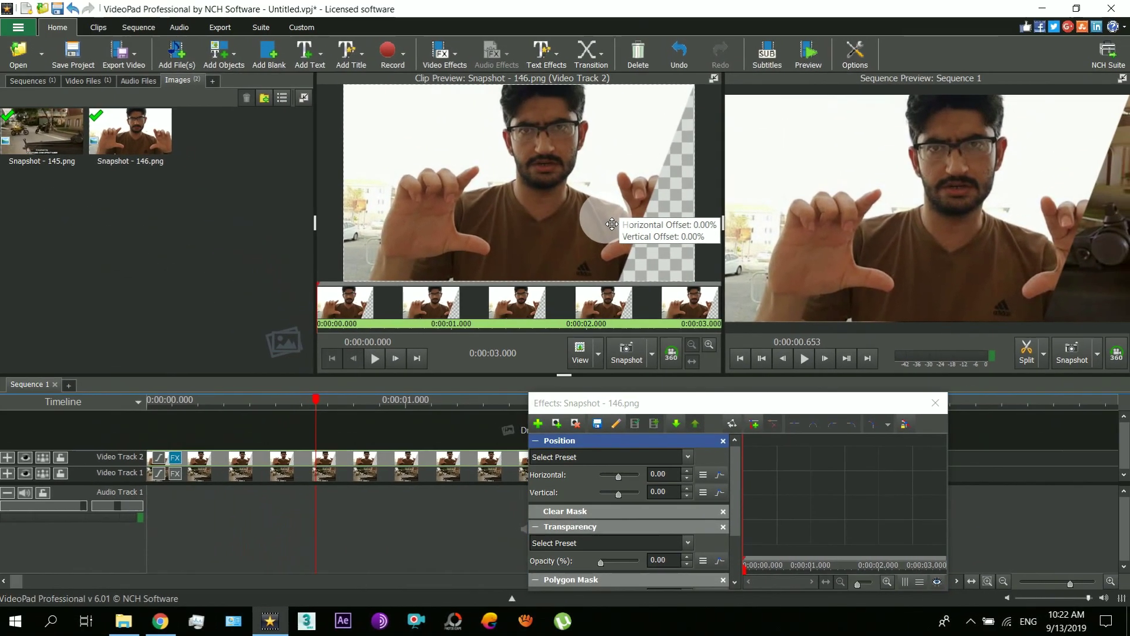
drag(611, 224, 507, 222)
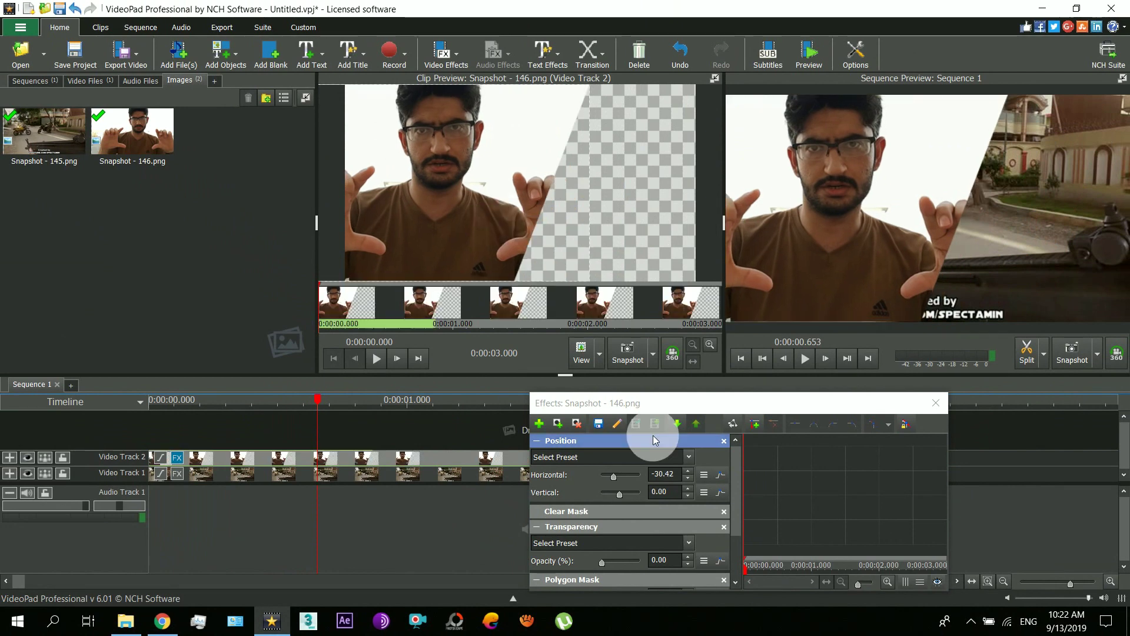
Step: Give Snapshot - 145.png a Position effect with a 47.73% horizontal offset
click(465, 475)
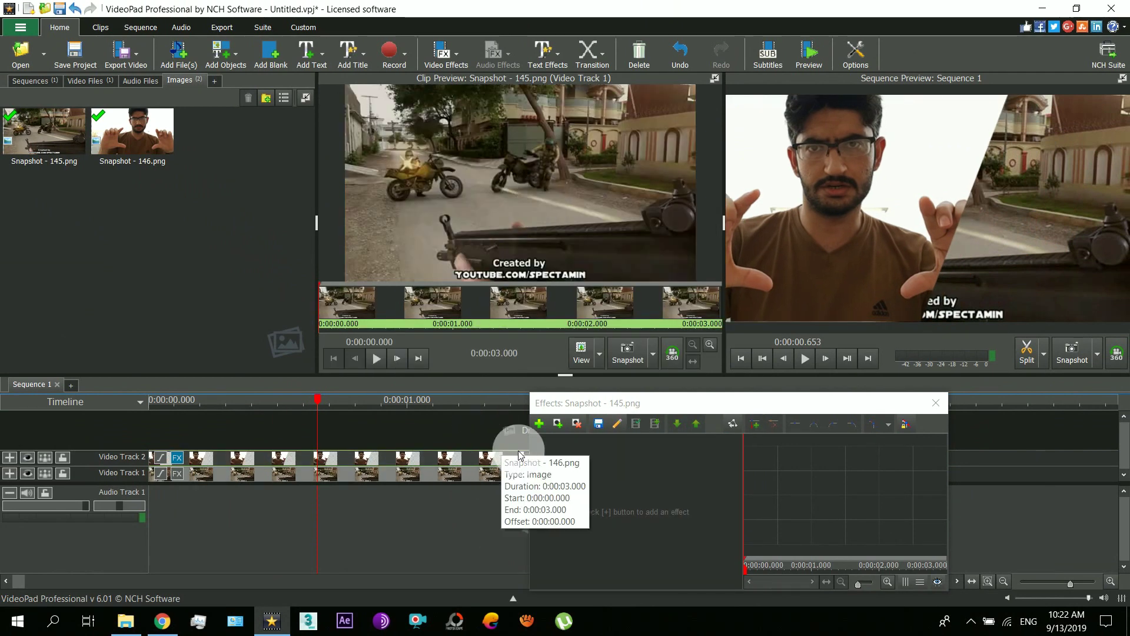
click(538, 431)
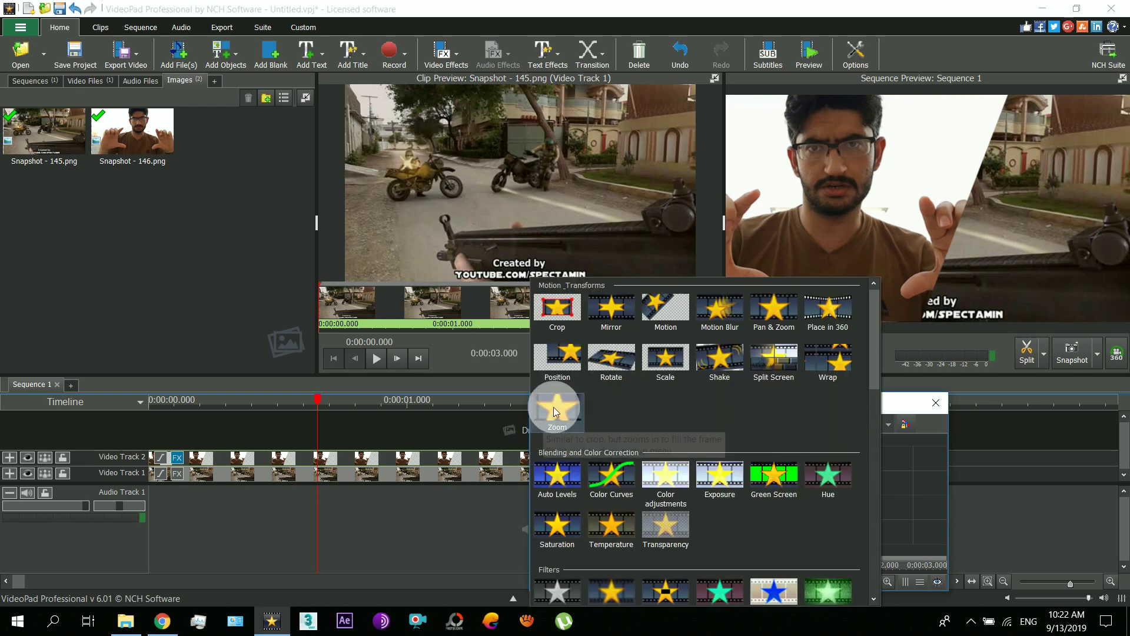
click(554, 353)
drag(441, 247, 619, 247)
drag(619, 407, 283, 178)
Step: Add a Shadow effect to Snapshot - 146.png with opacity 1.00 and blurriness 64
click(897, 311)
click(465, 484)
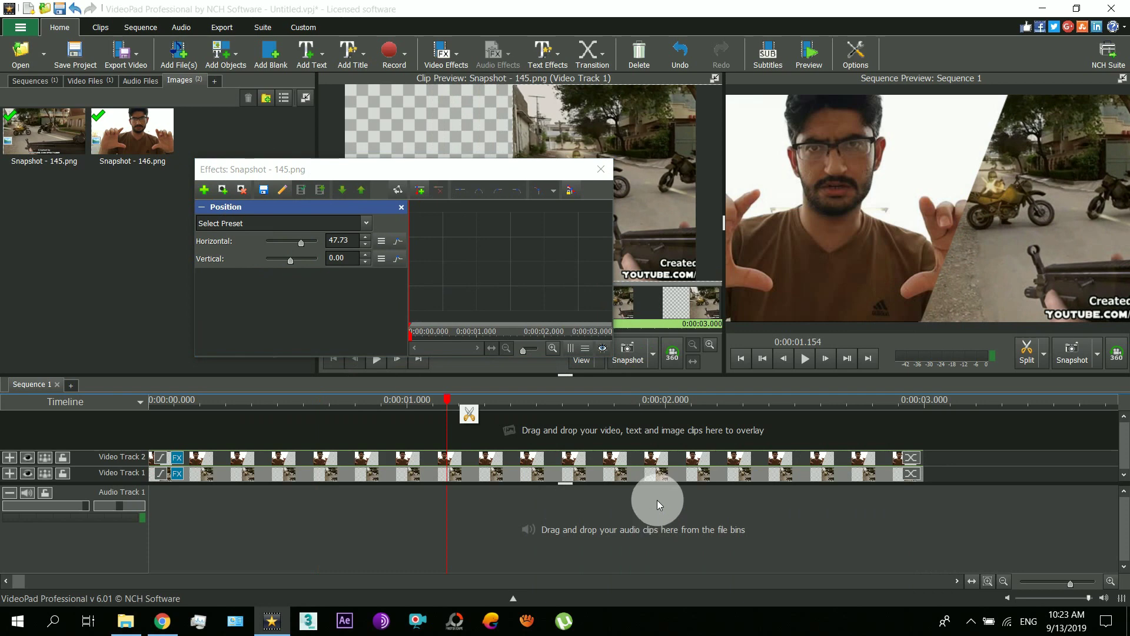
click(652, 459)
click(729, 460)
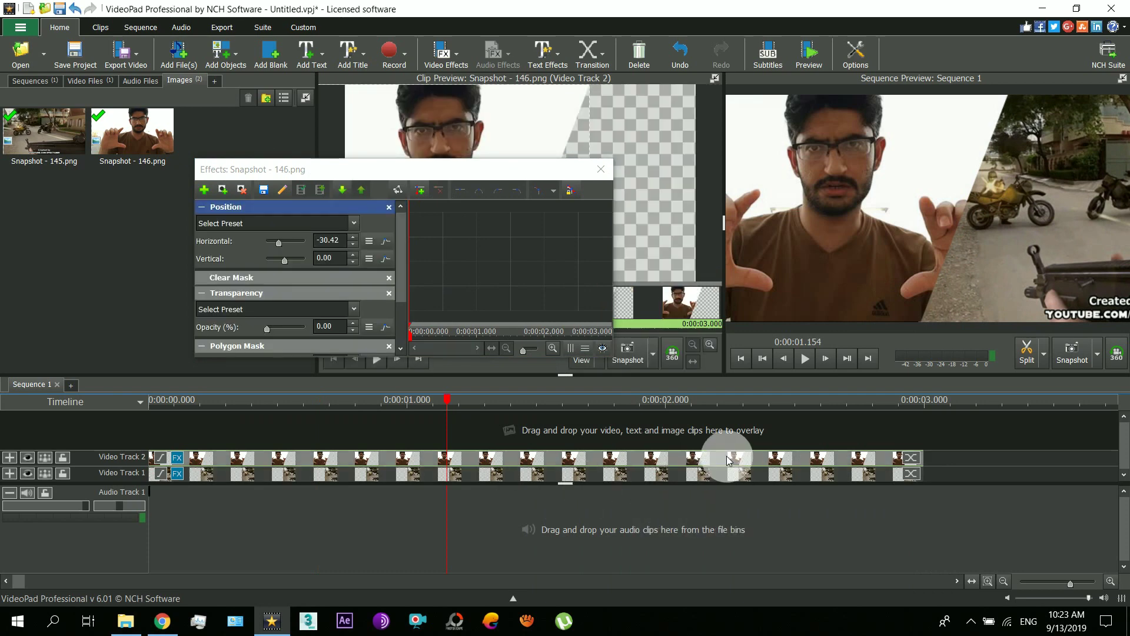
click(205, 190)
scroll(471, 370, down, 5)
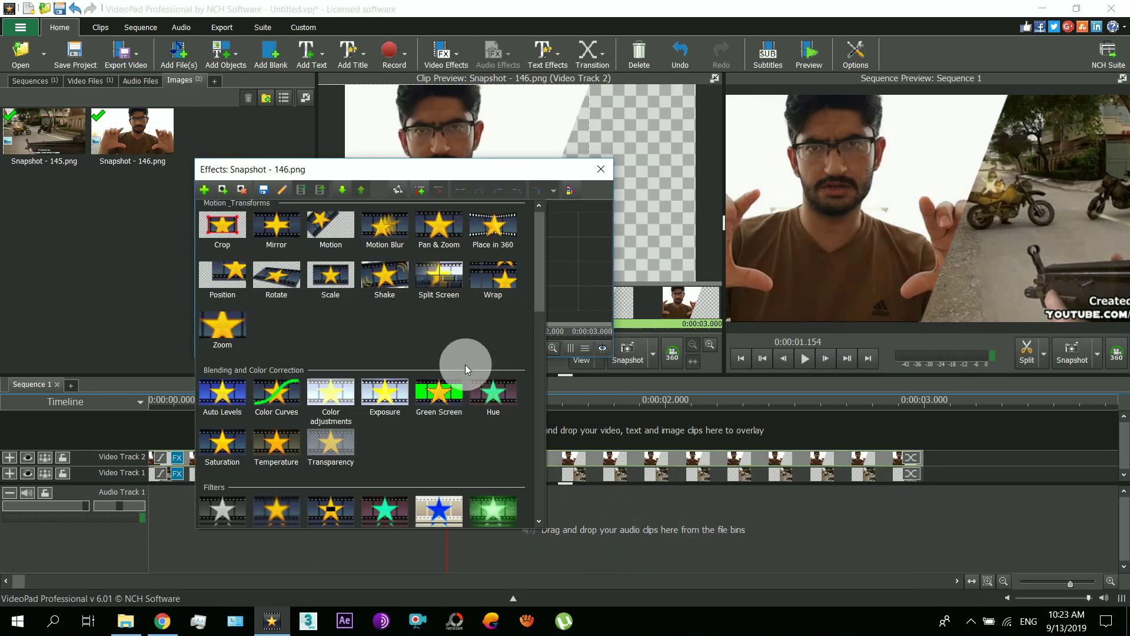
scroll(447, 377, down, 2)
click(434, 385)
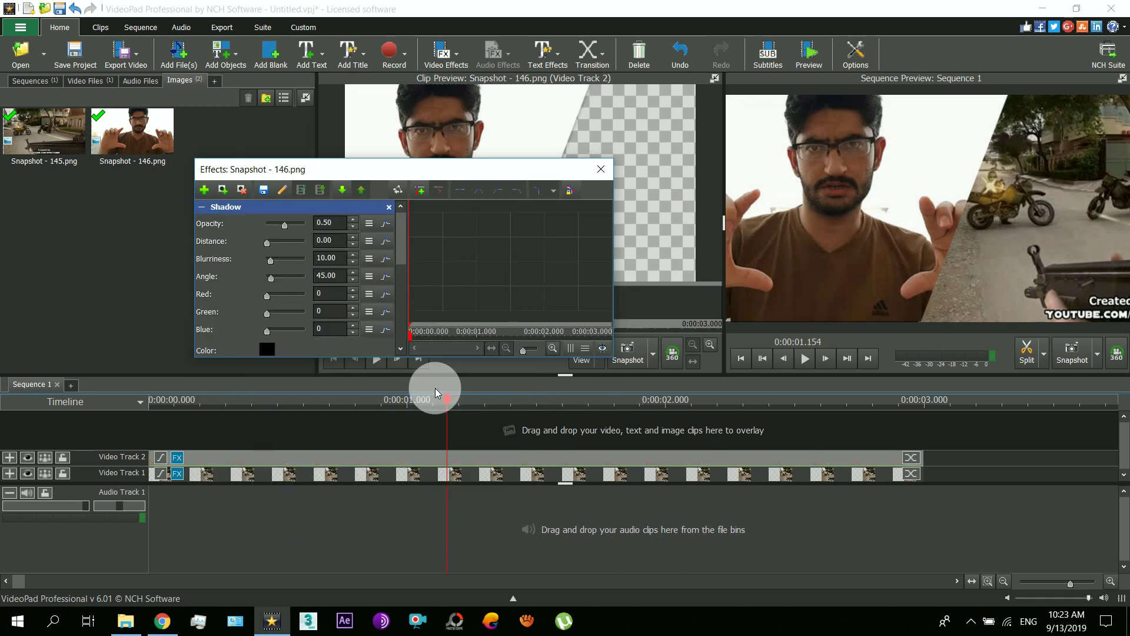
drag(285, 225, 321, 223)
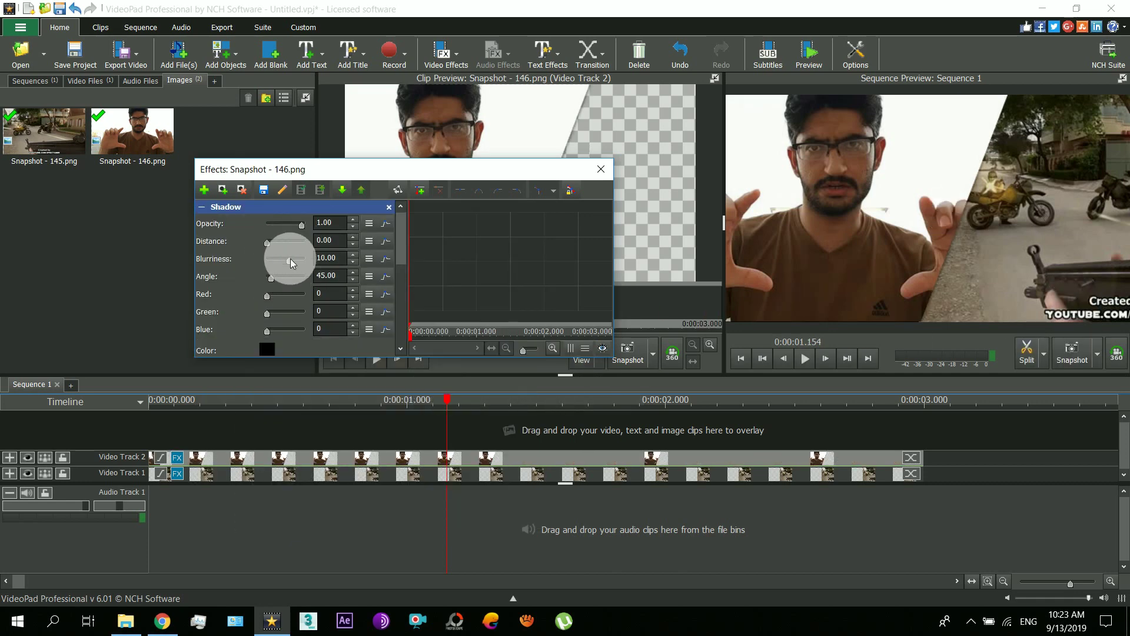
drag(291, 259, 291, 259)
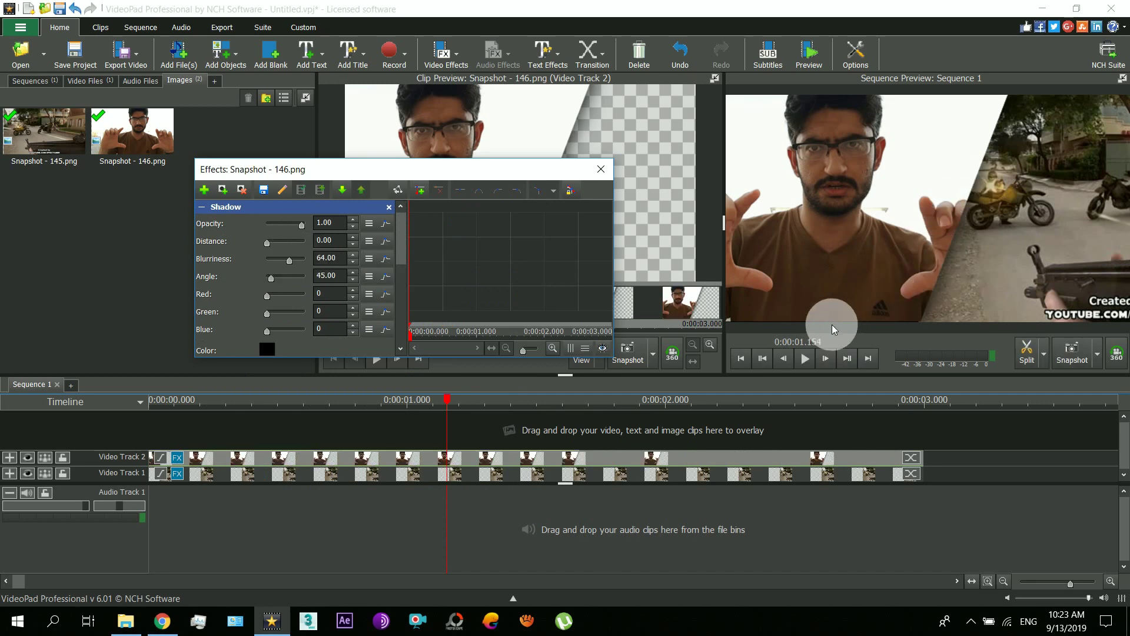
Step: Save the split-screen frame at about 1 second as Snapshot - 147.png
click(491, 402)
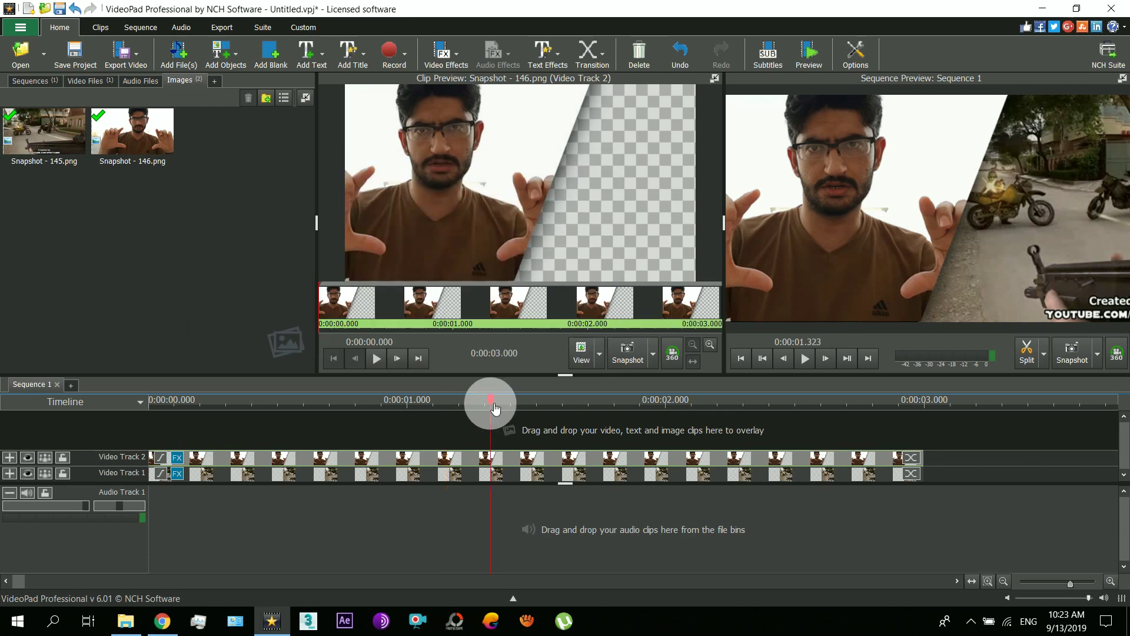
drag(252, 391, 415, 396)
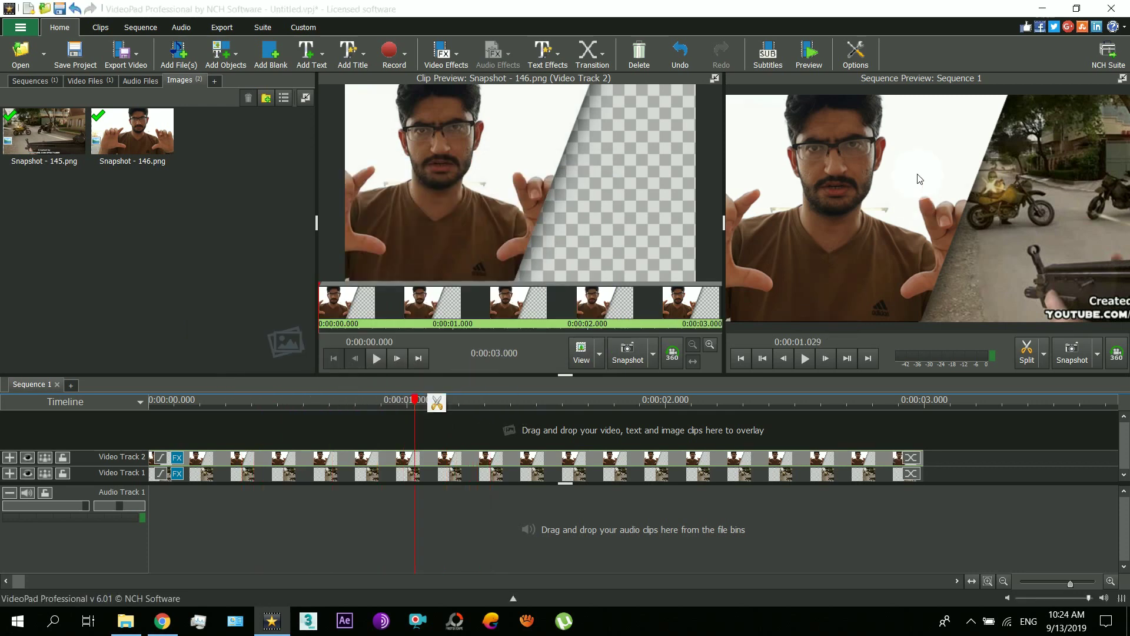
click(1060, 363)
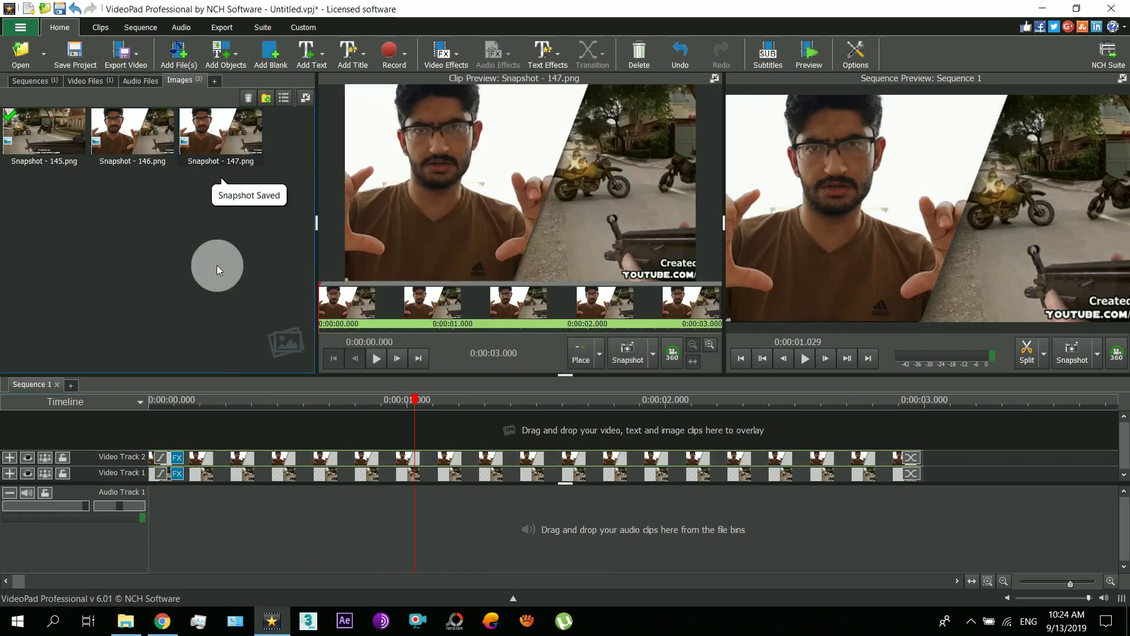
Step: Switch to File Explorer and show the Pictures folder containing Snapshot - 147.png
click(127, 622)
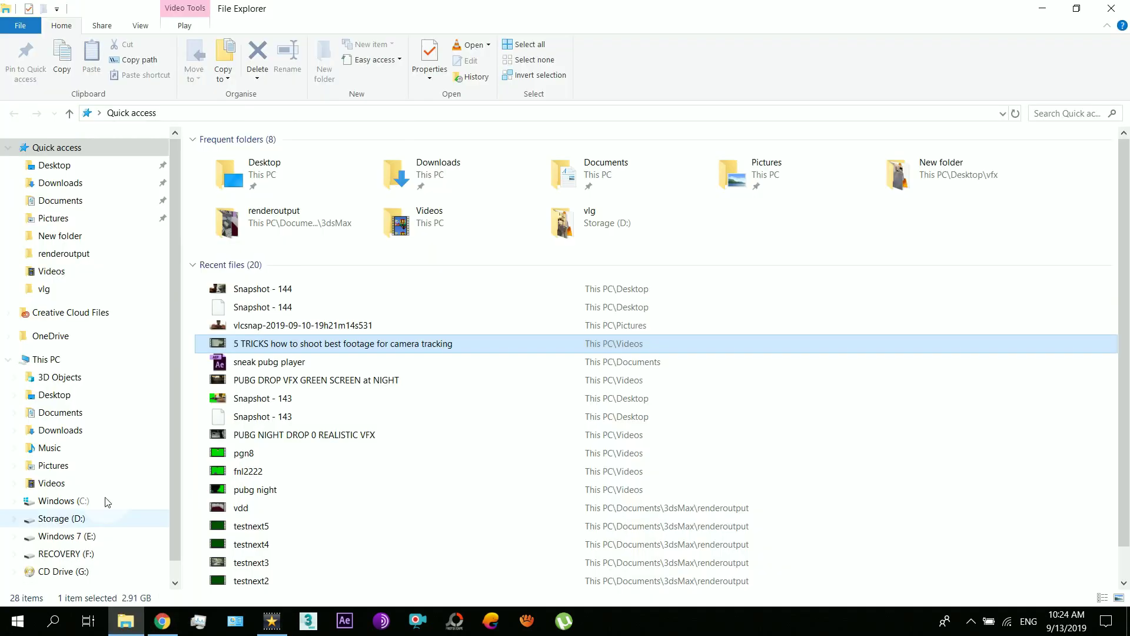
click(70, 470)
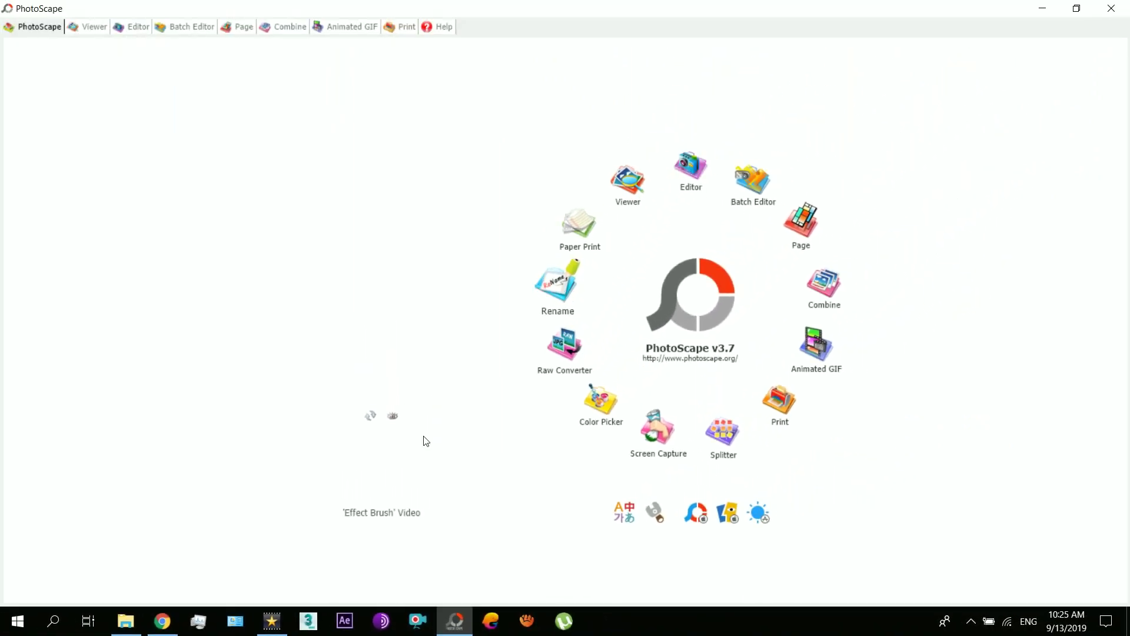
Step: Drag Snapshot - 147.png into PhotoScape's Editor and crop it to 1920 x 960
drag(486, 6, 774, 40)
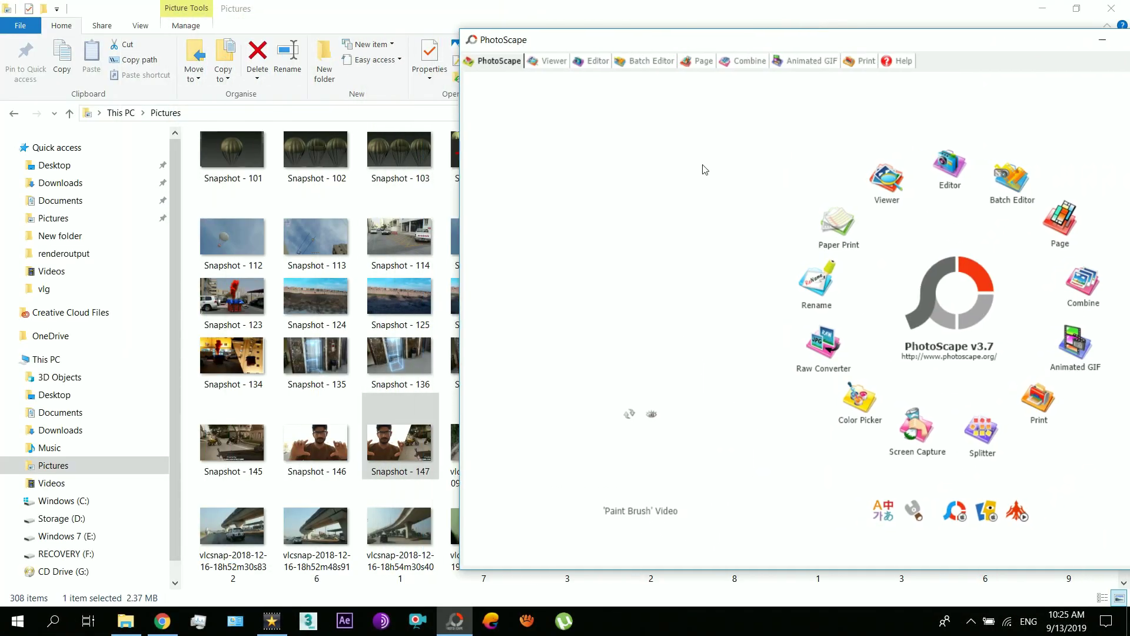
drag(400, 442, 495, 448)
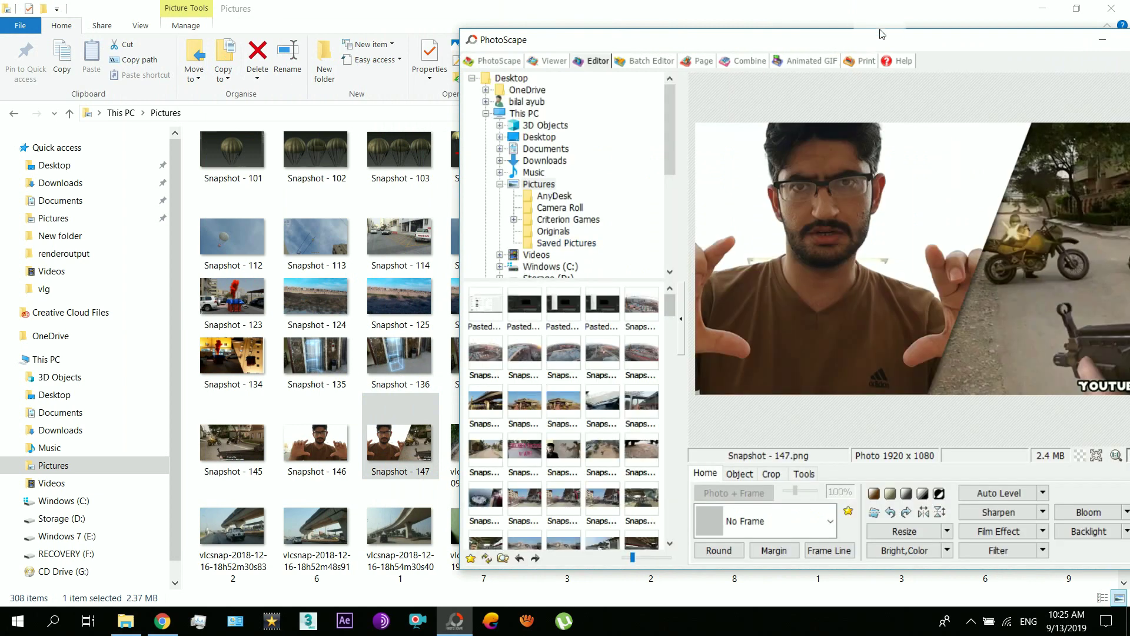
drag(887, 42, 732, 40)
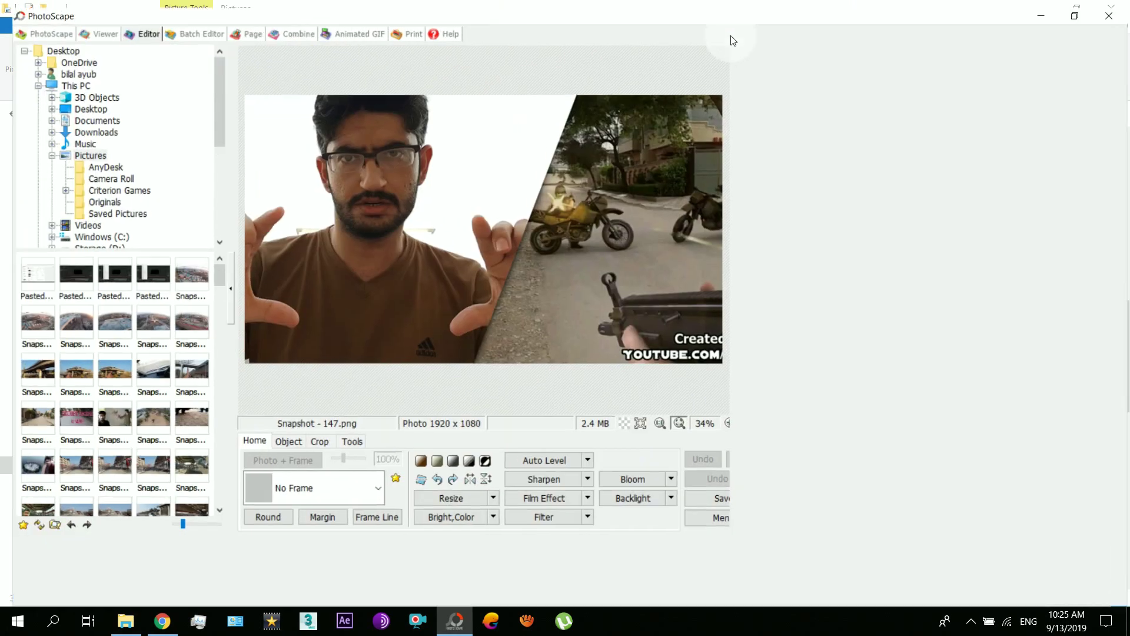
click(493, 487)
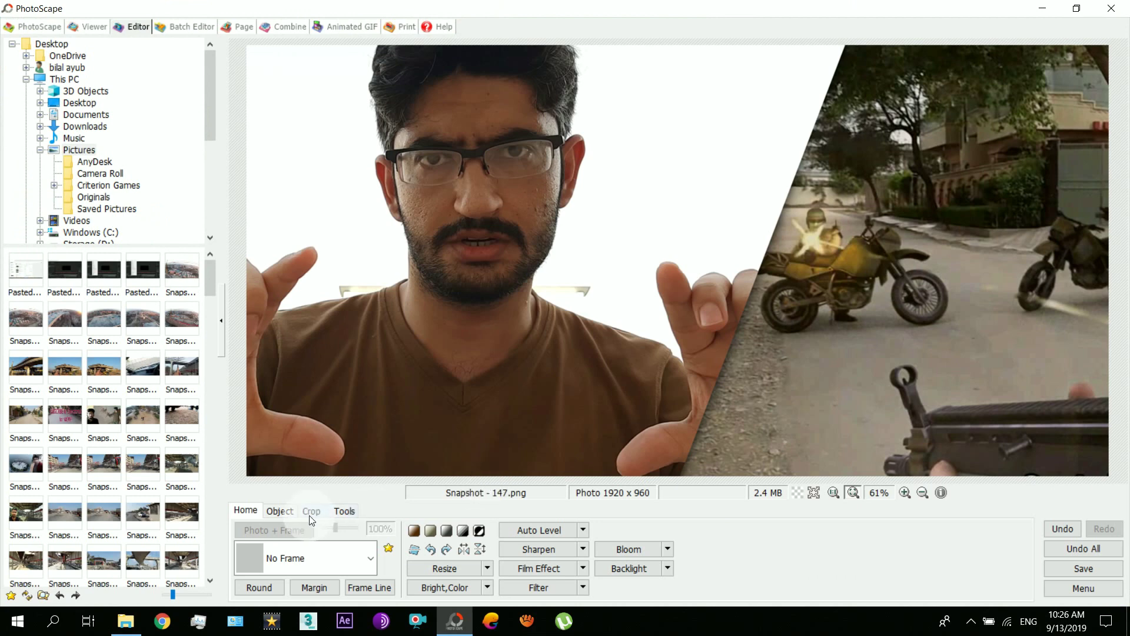
Step: Add large outlined 'VIDEO TITLE' text, tilted along the diagonal, near the top right
click(290, 513)
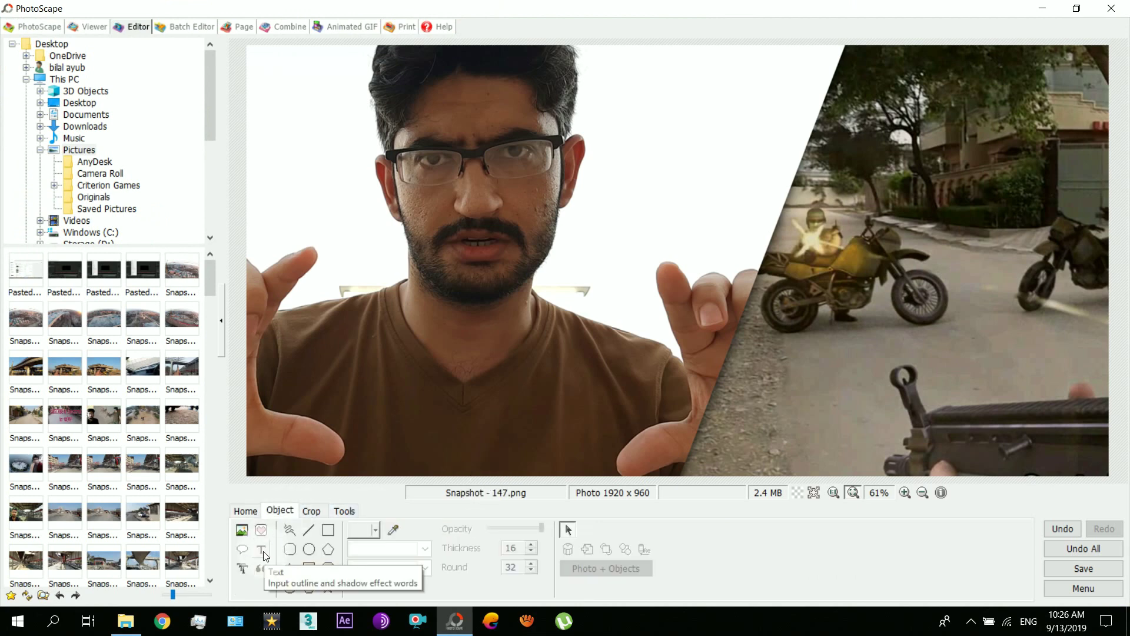
click(263, 551)
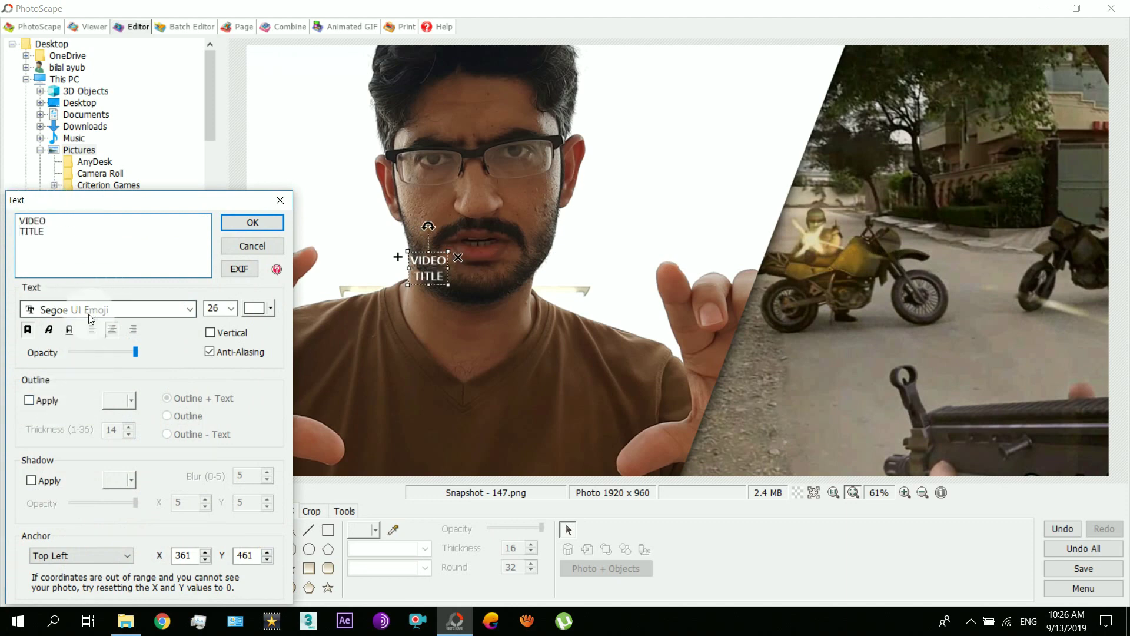
drag(449, 285, 660, 424)
drag(686, 274, 832, 204)
drag(695, 145, 723, 148)
drag(713, 262, 715, 167)
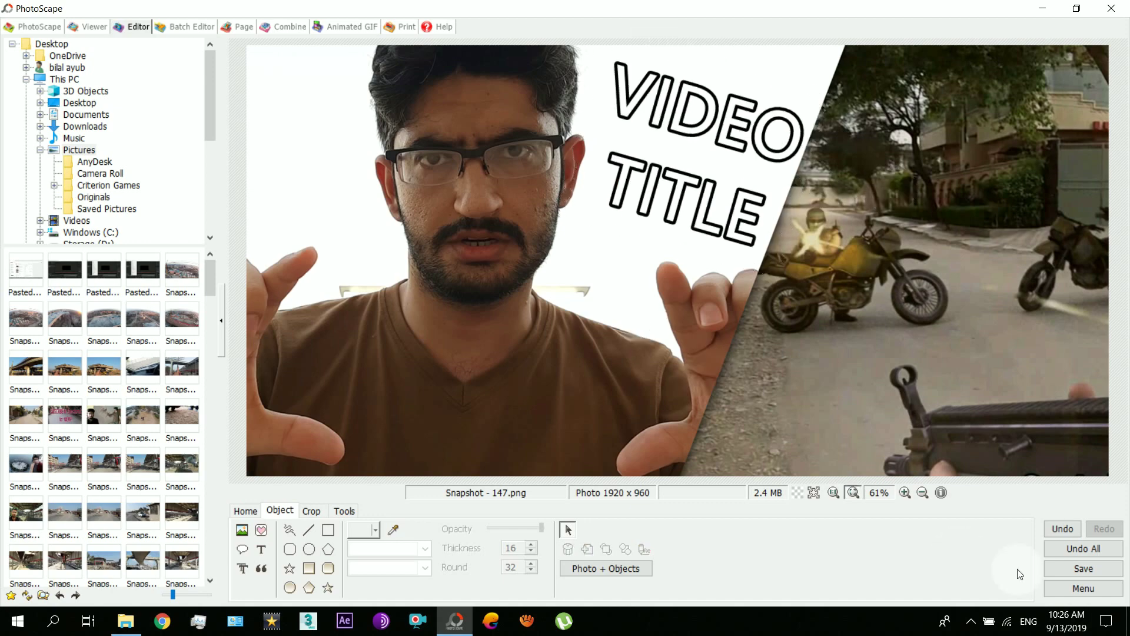
Step: Bring up the Save dialog for the finished Snapshot - 147.png thumbnail
click(1083, 568)
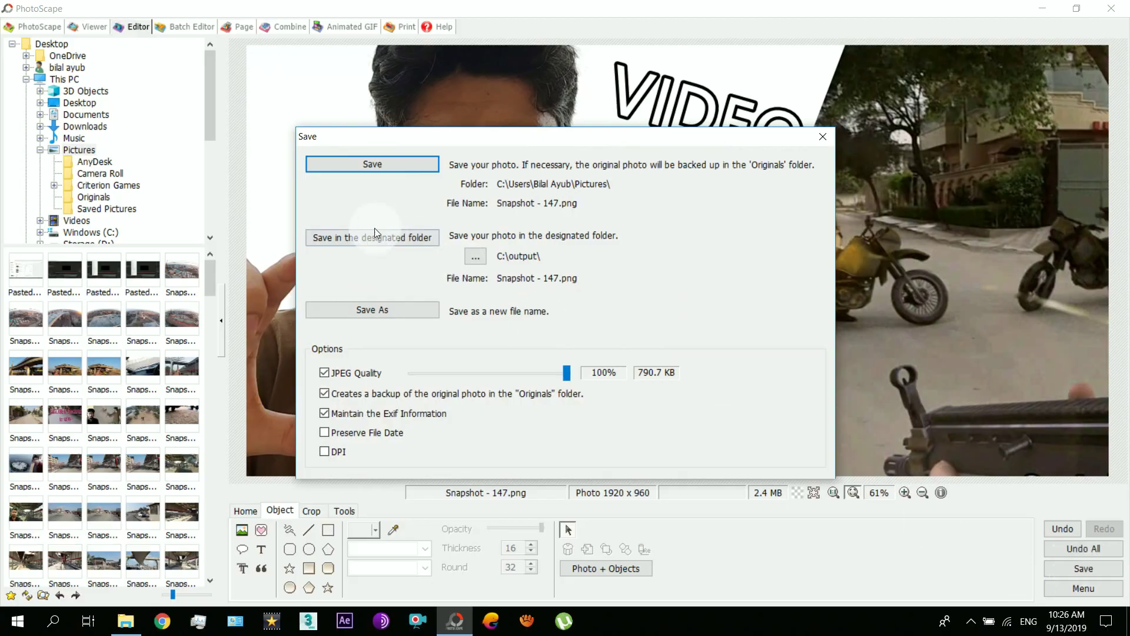